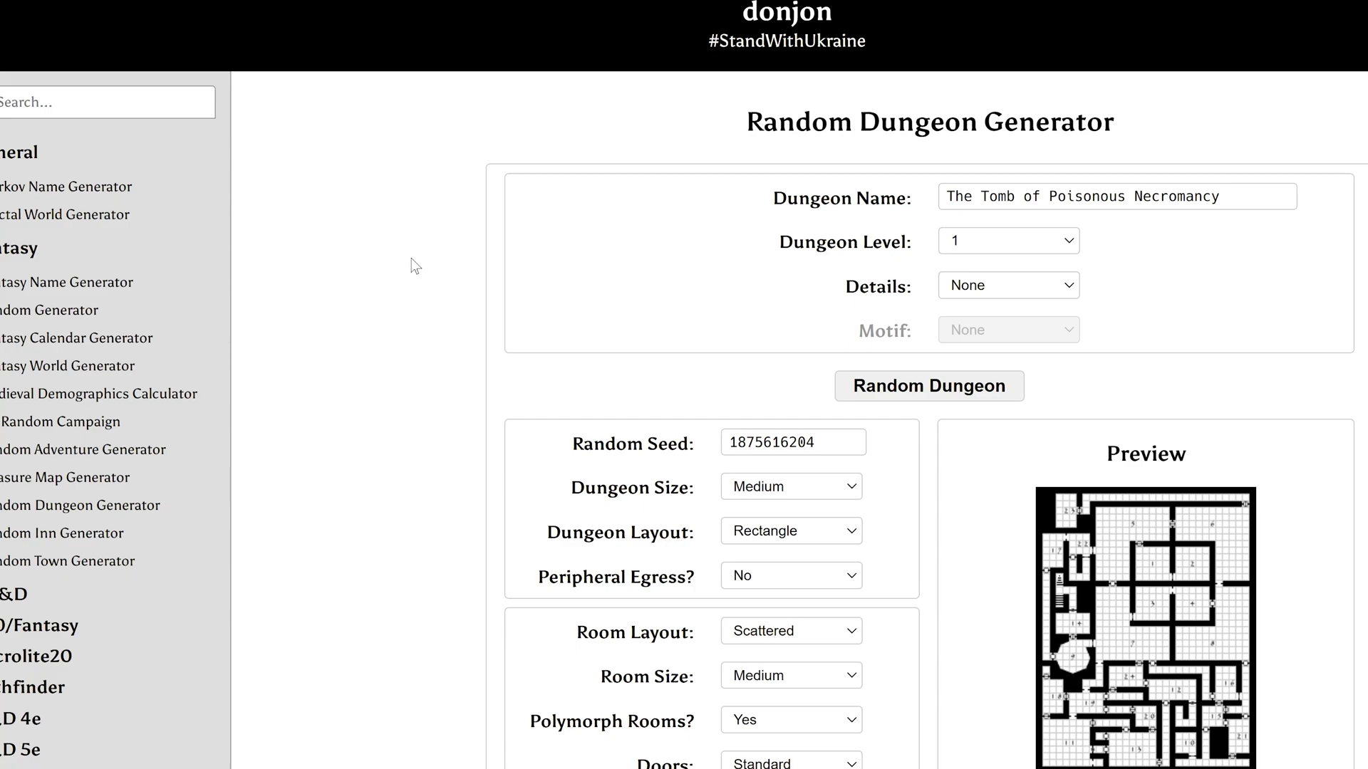
# Set the dungeon layout to Cavernous, keeping the dungeon size at Medium
pyautogui.scroll(-3, 422, 353)
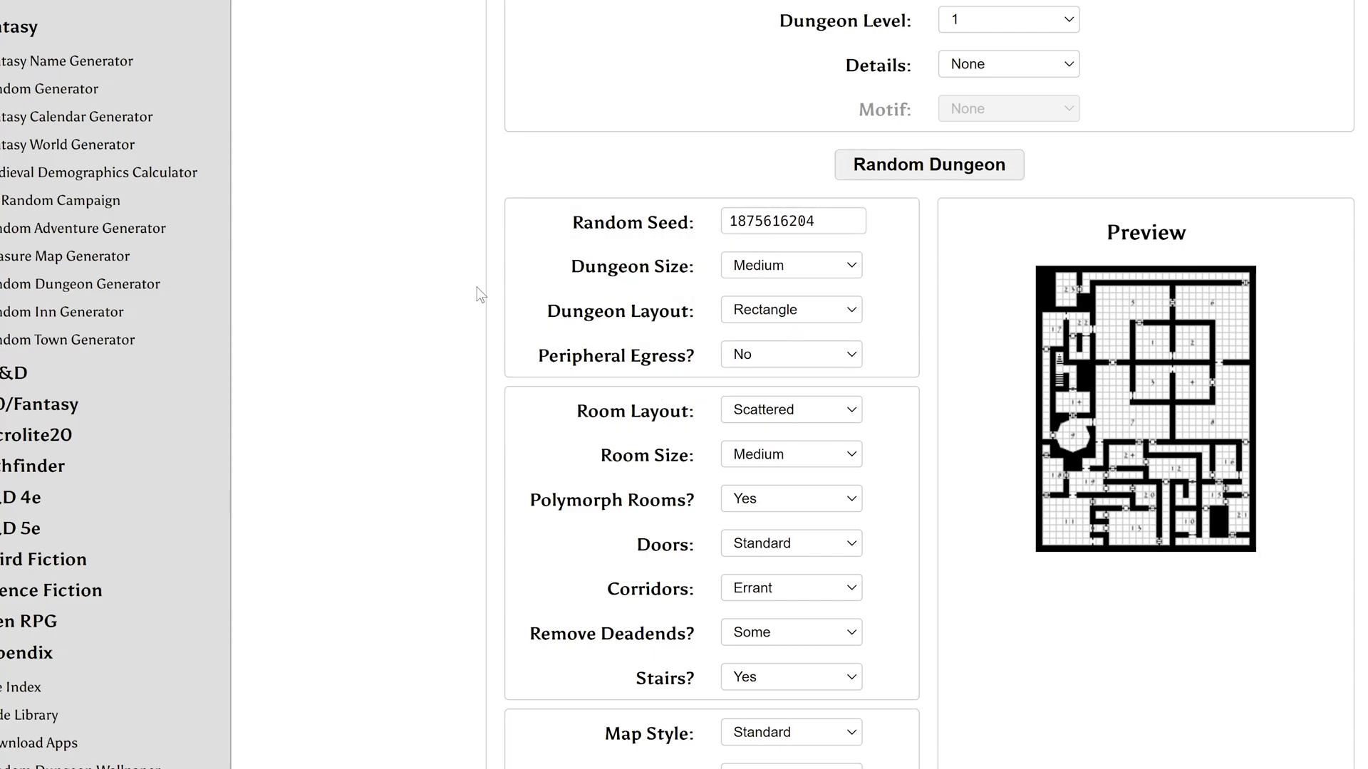
pyautogui.scroll(3, 714, 279)
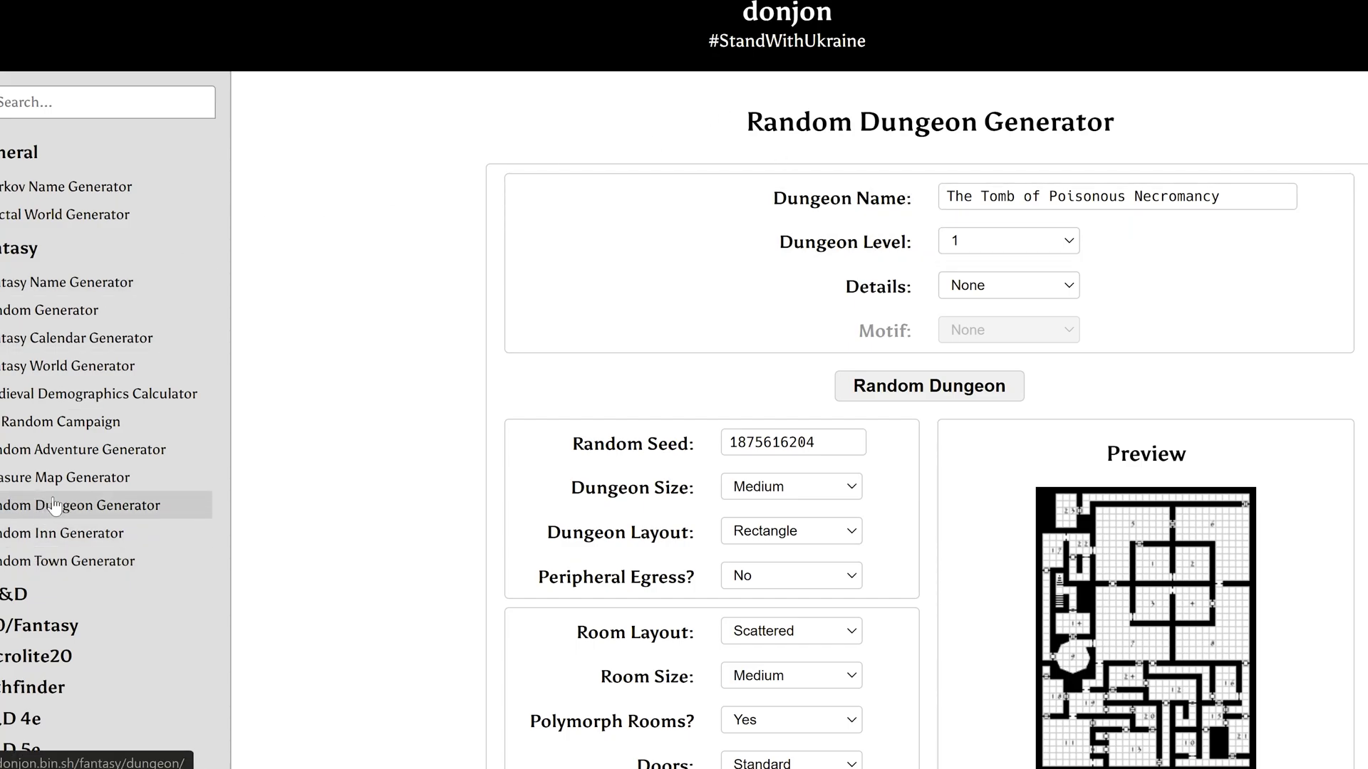
pyautogui.scroll(-3, 471, 399)
pyautogui.click(780, 263)
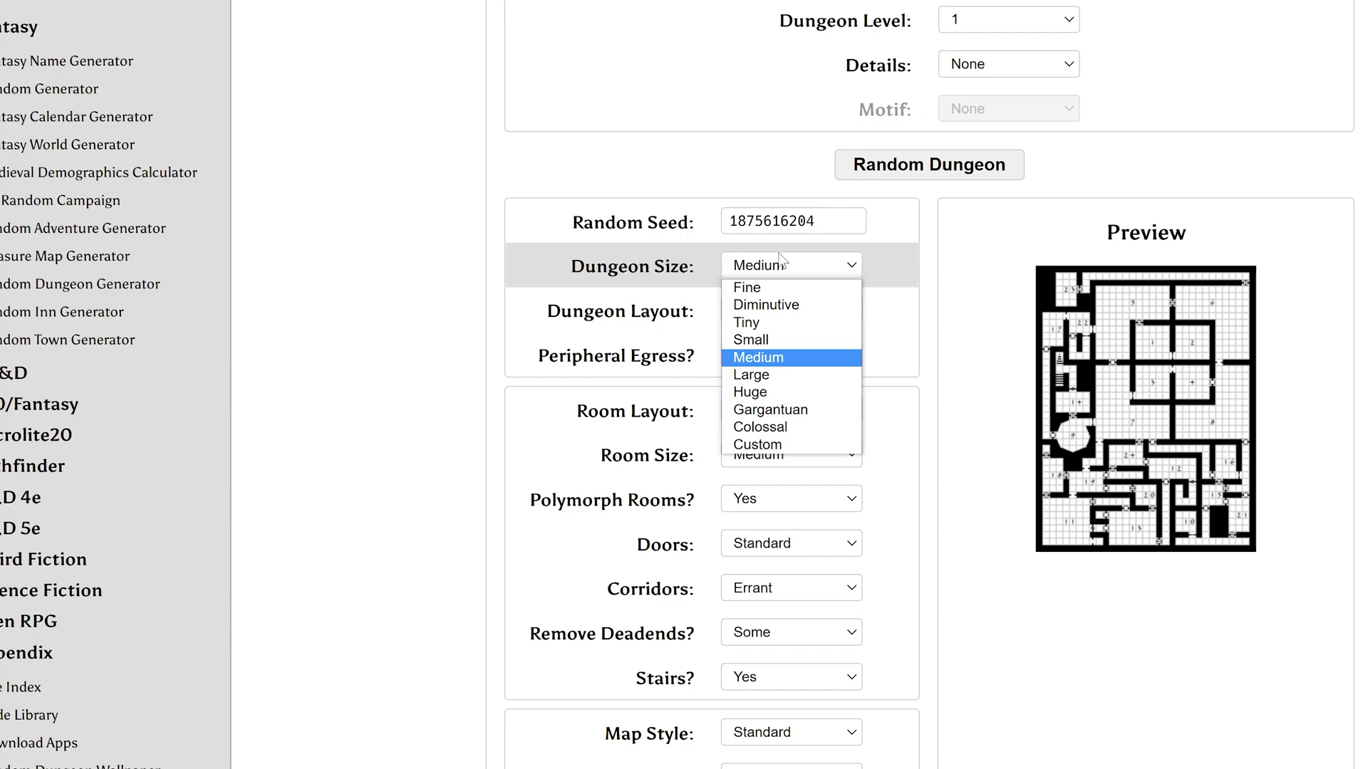
pyautogui.click(780, 264)
pyautogui.click(771, 309)
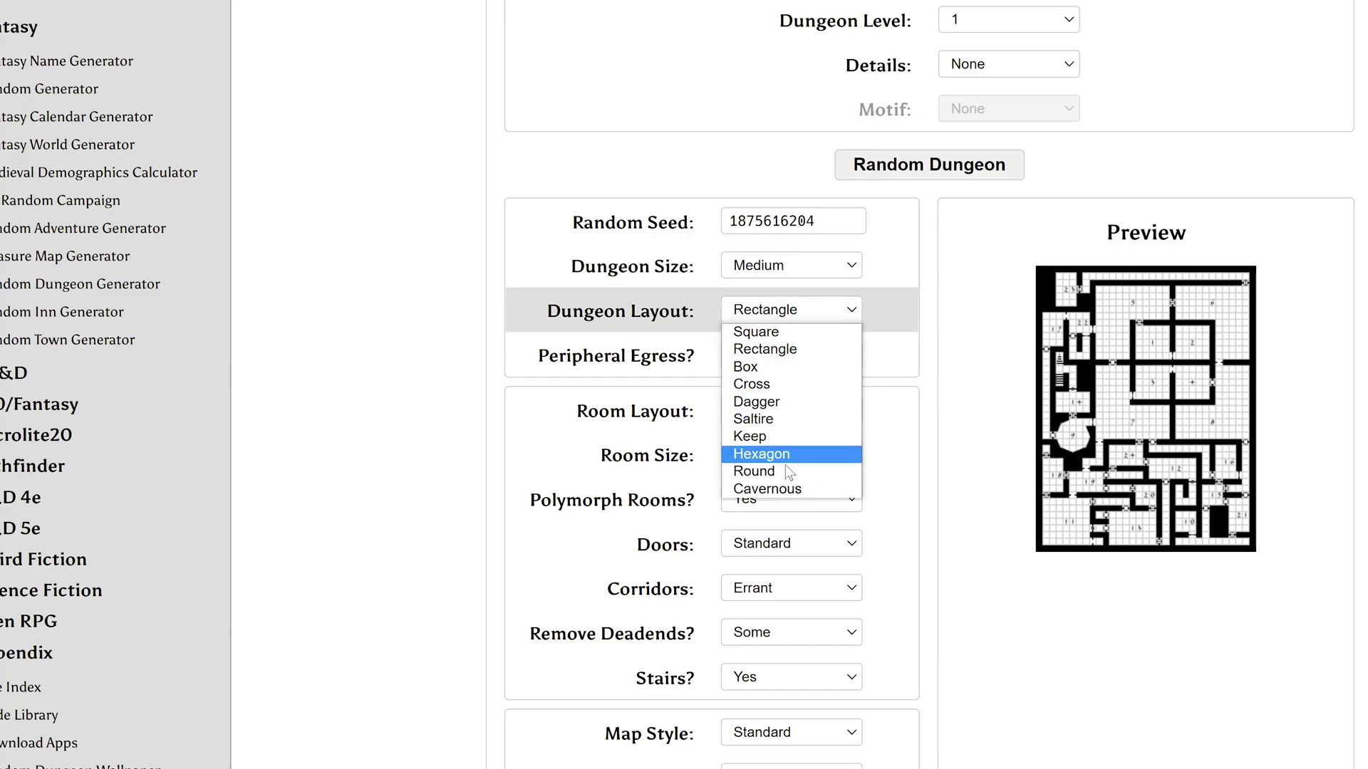
pyautogui.click(791, 490)
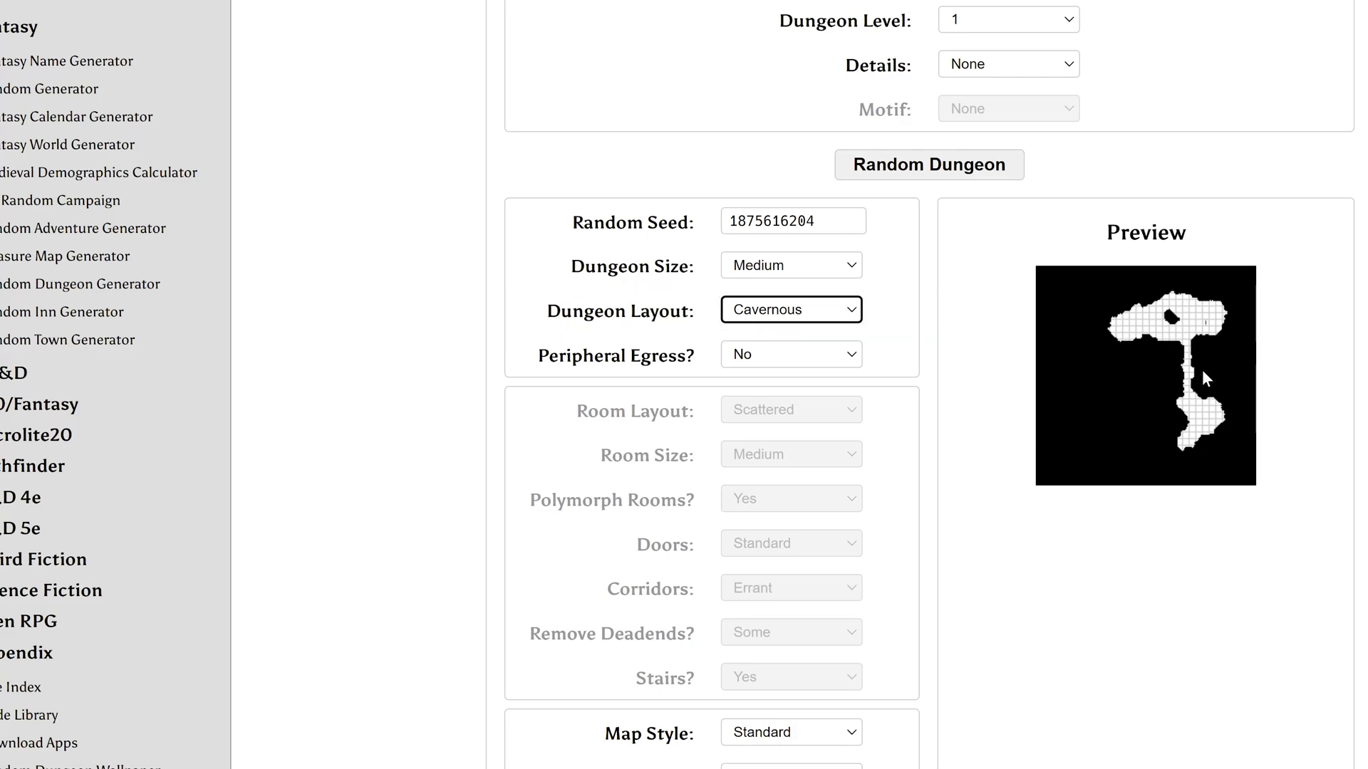
# Set the dungeon map's grid to None, keeping the Standard map style
pyautogui.scroll(-5, 553, 470)
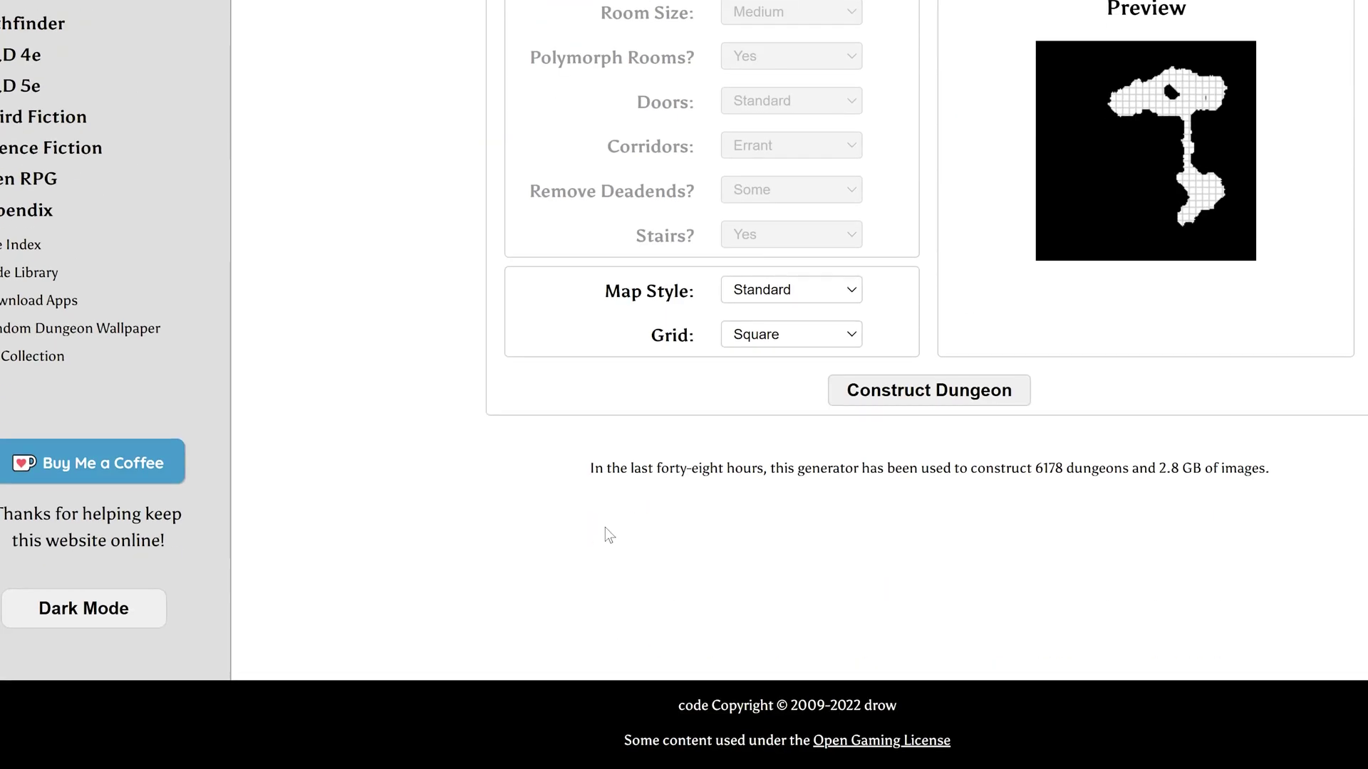
pyautogui.scroll(1, 600, 551)
pyautogui.click(812, 445)
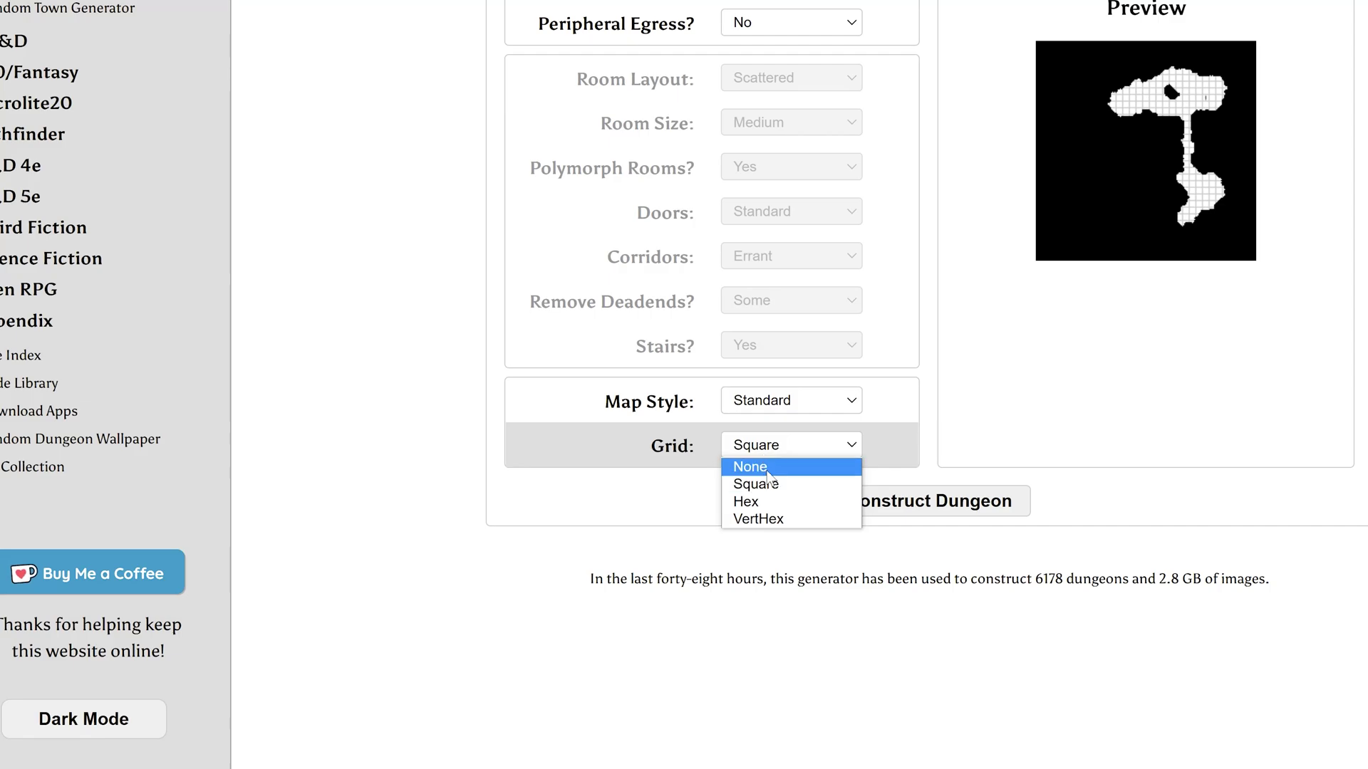
pyautogui.click(787, 484)
pyautogui.click(787, 444)
pyautogui.click(751, 466)
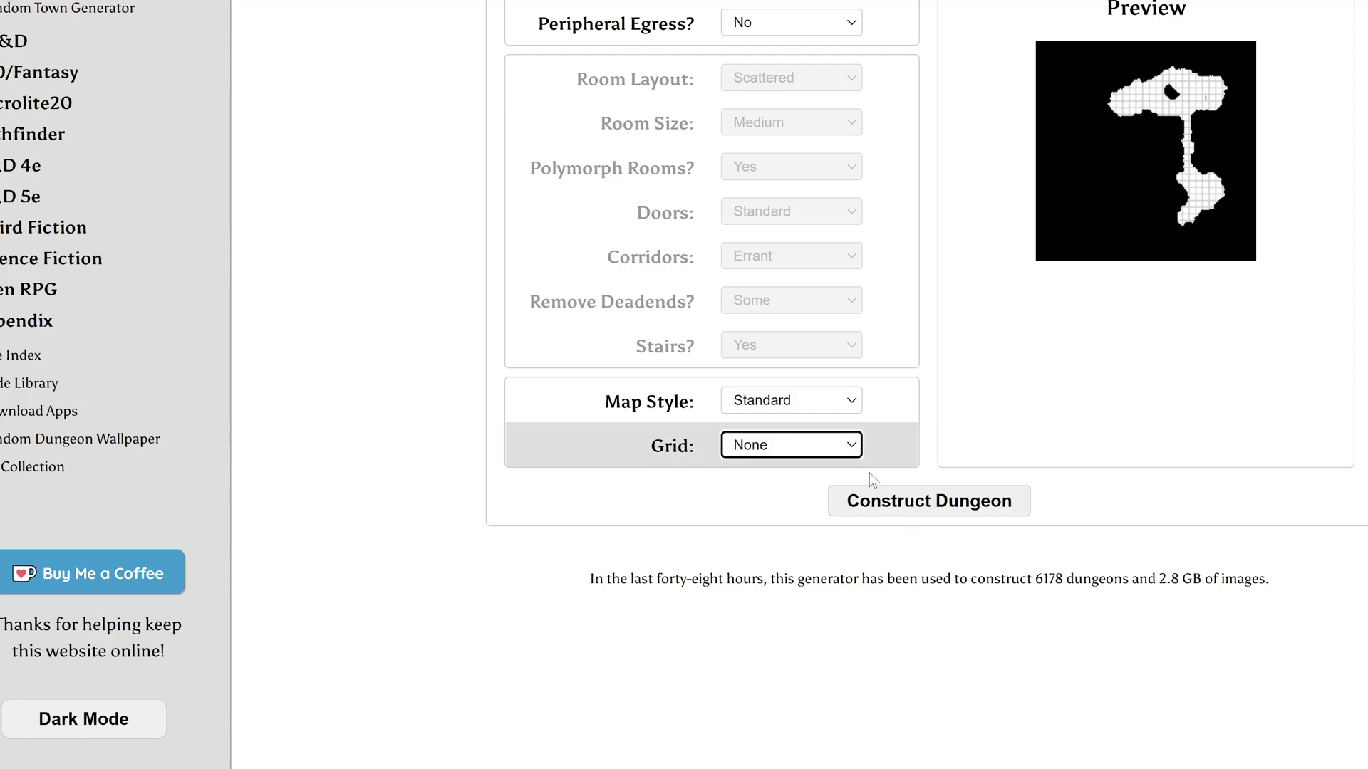
# Construct the cavernous dungeon from the current generator settings
pyautogui.scroll(3, 627, 430)
pyautogui.scroll(-2, 583, 428)
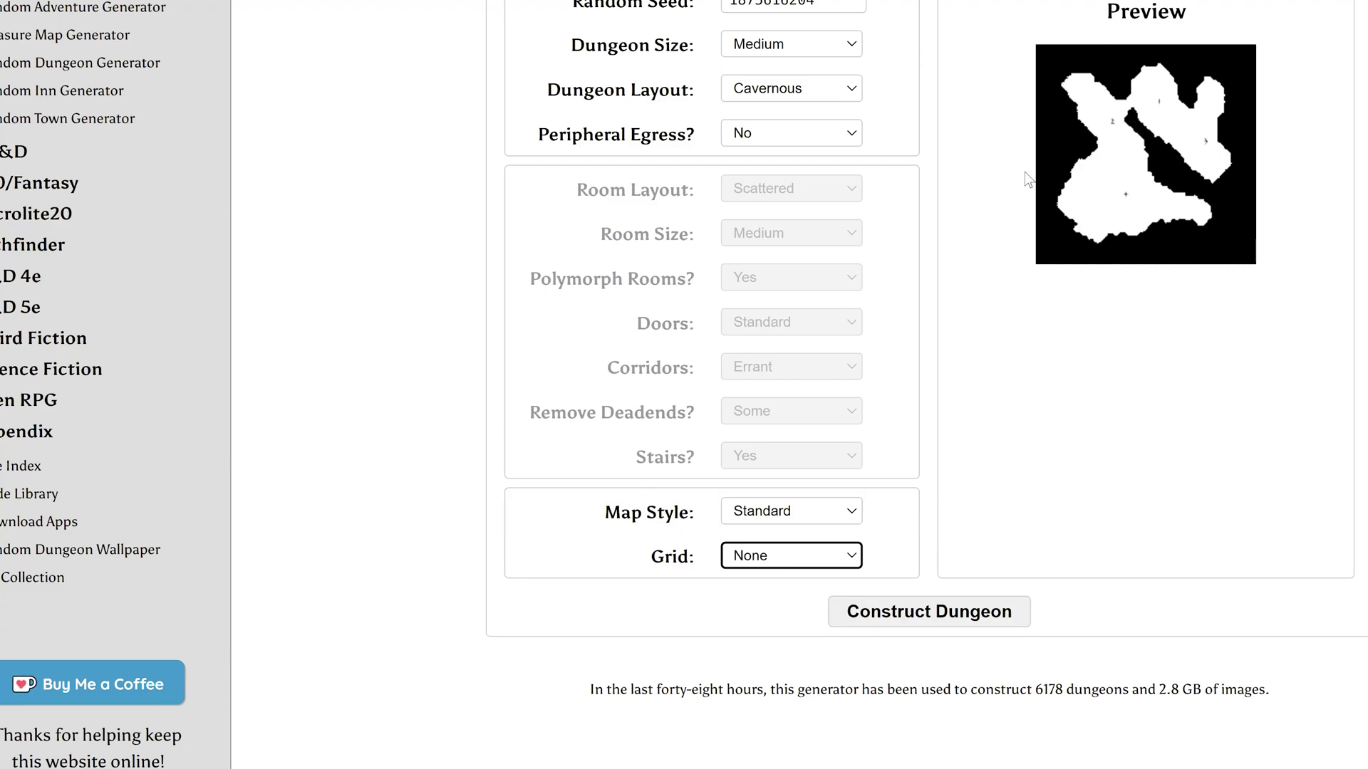
pyautogui.click(916, 613)
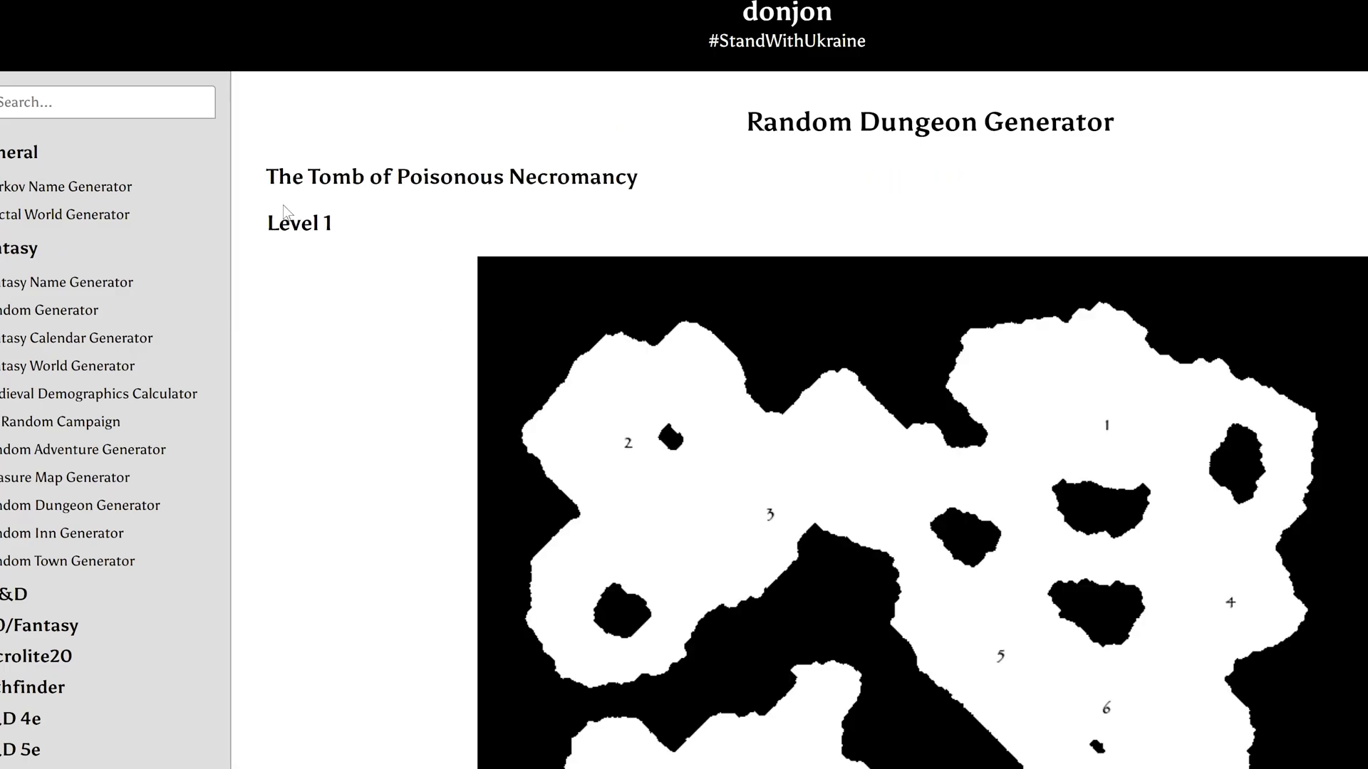
# Look over the generated cave map and download the player's version without secret doors and labels
pyautogui.scroll(-8, 770, 424)
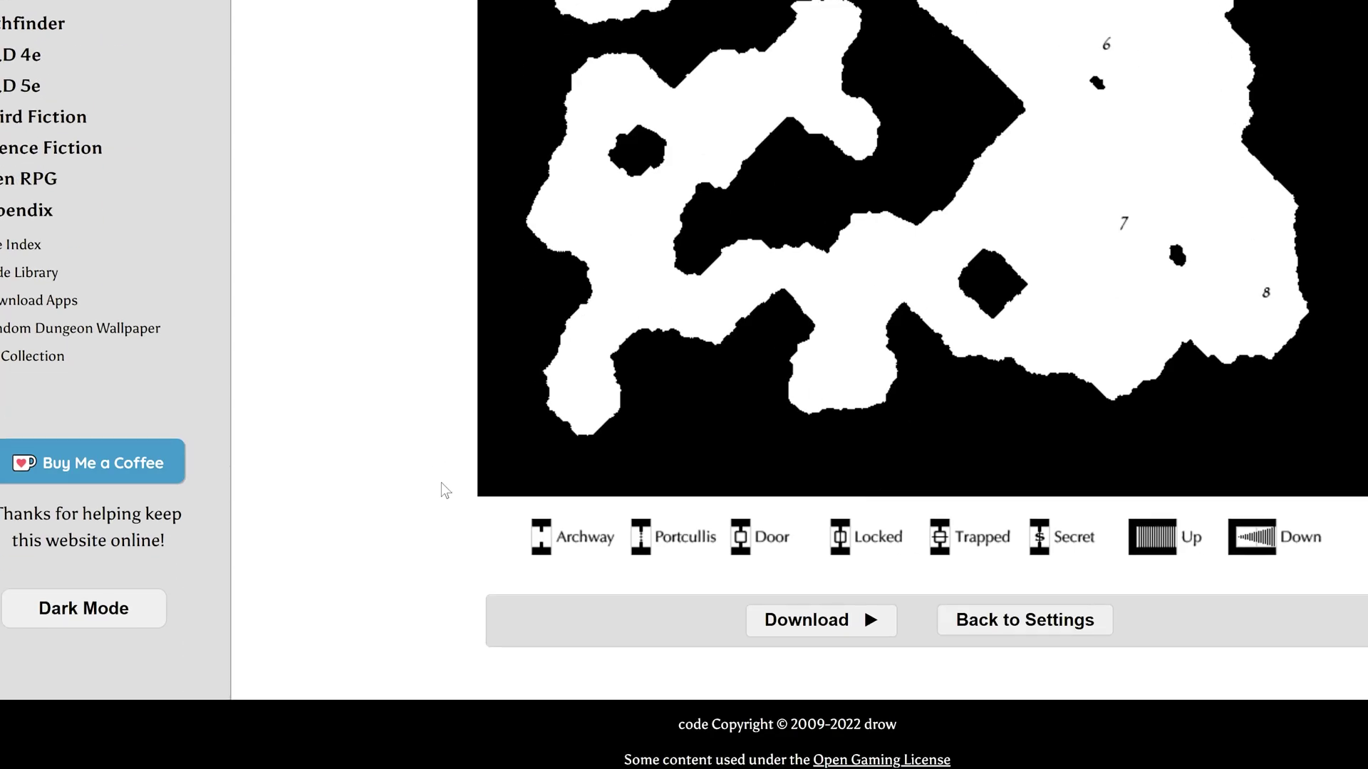
pyautogui.scroll(8, 342, 229)
pyautogui.scroll(-7, 758, 464)
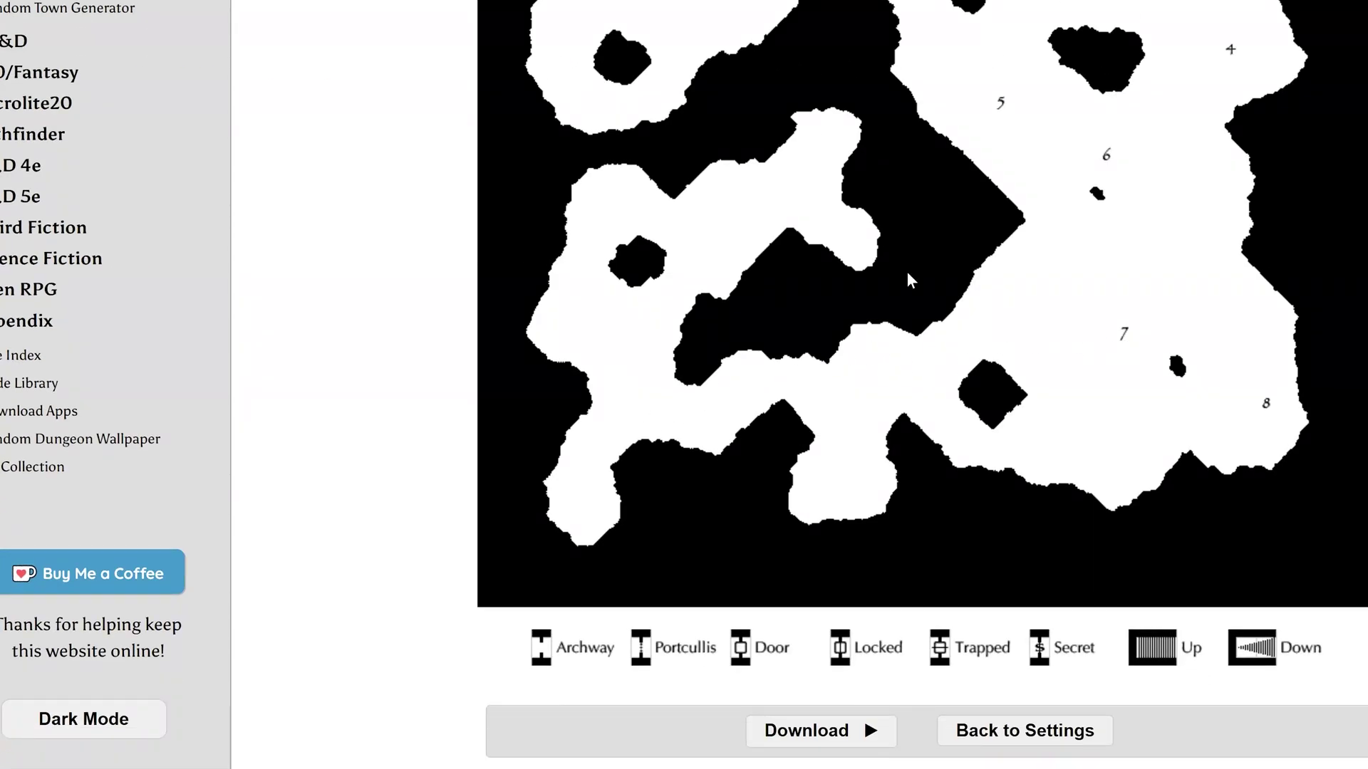
pyautogui.scroll(-2, 855, 413)
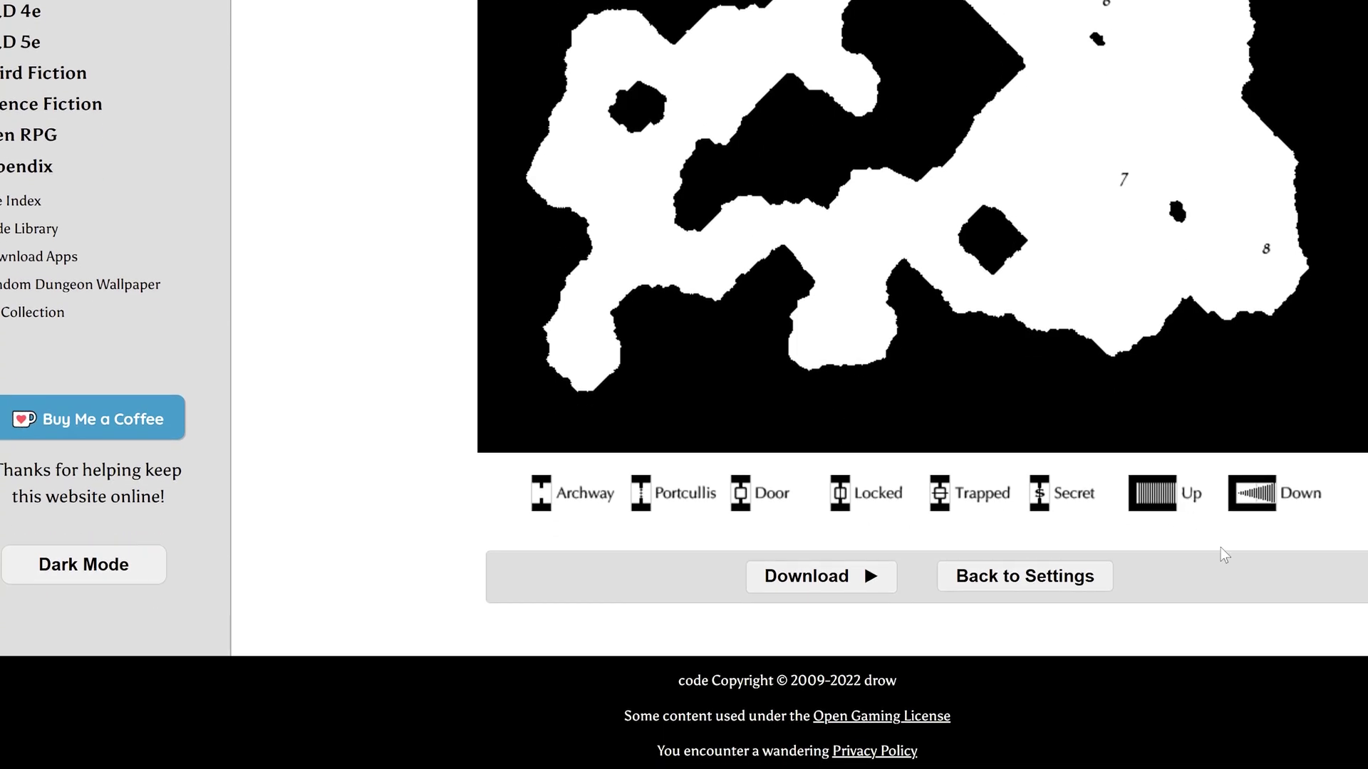
pyautogui.click(814, 575)
pyautogui.scroll(-3, 812, 542)
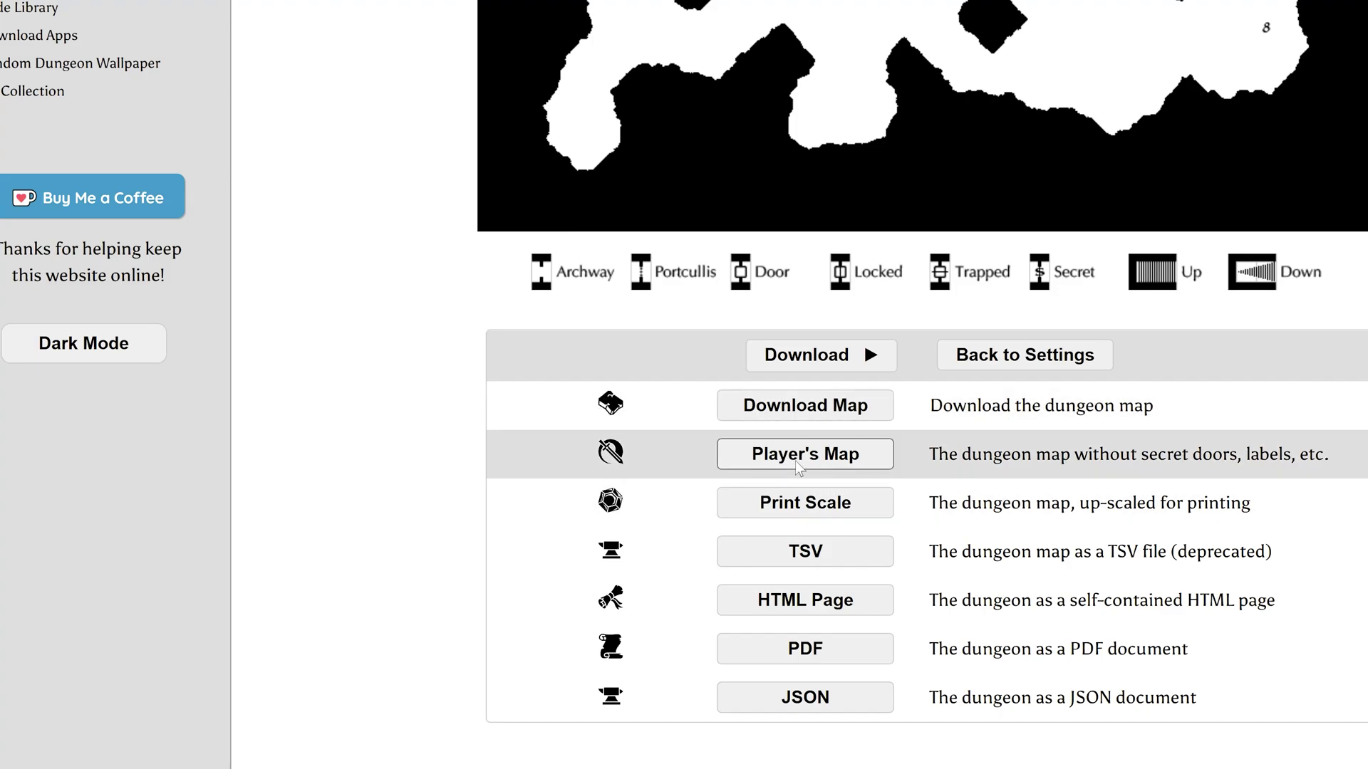
pyautogui.scroll(6, 583, 463)
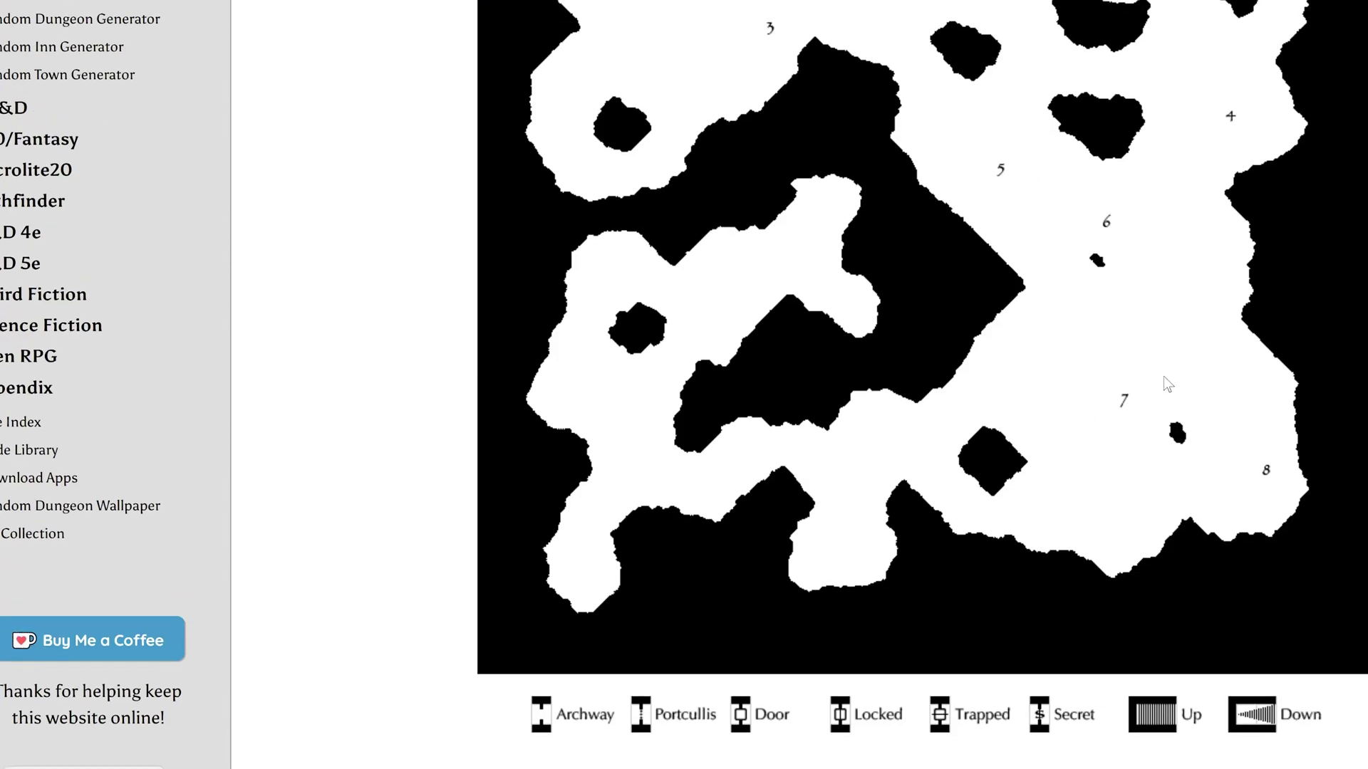
pyautogui.scroll(-8, 660, 532)
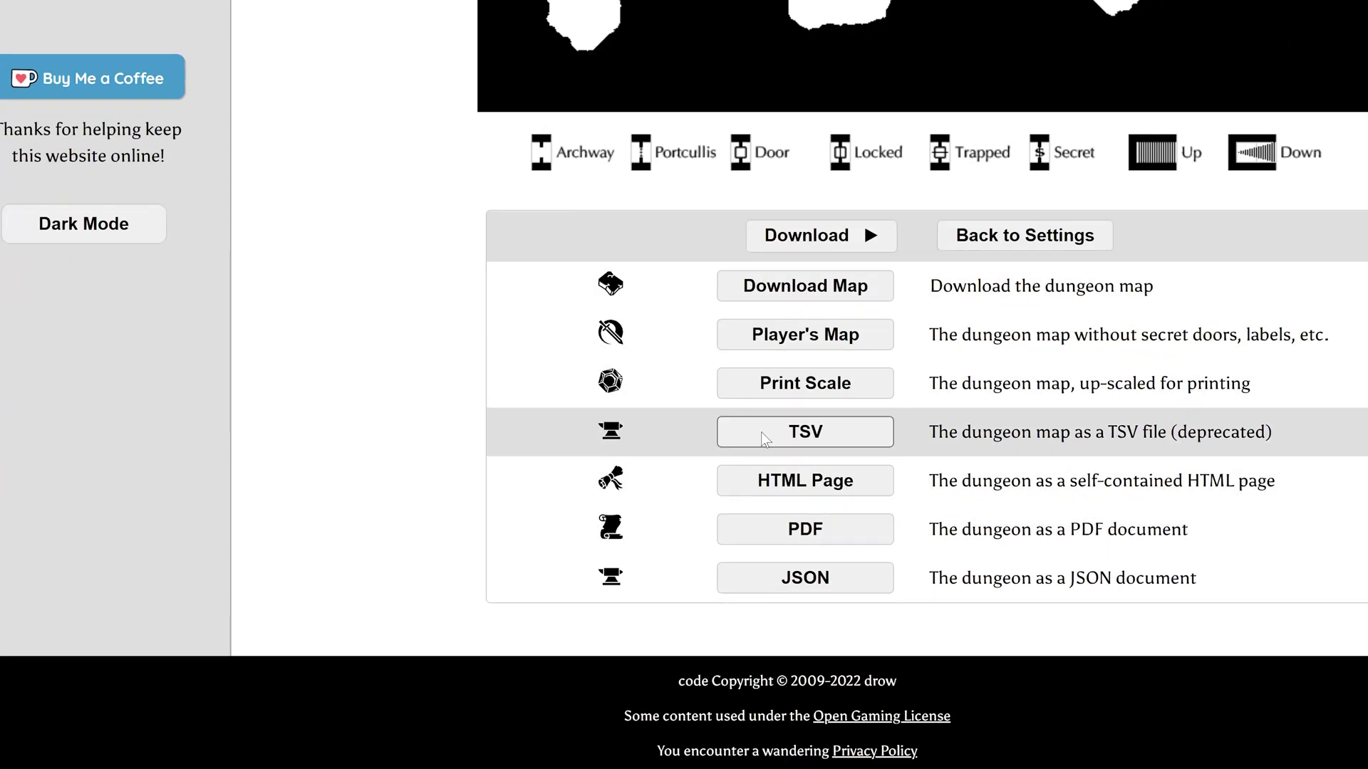
pyautogui.click(779, 342)
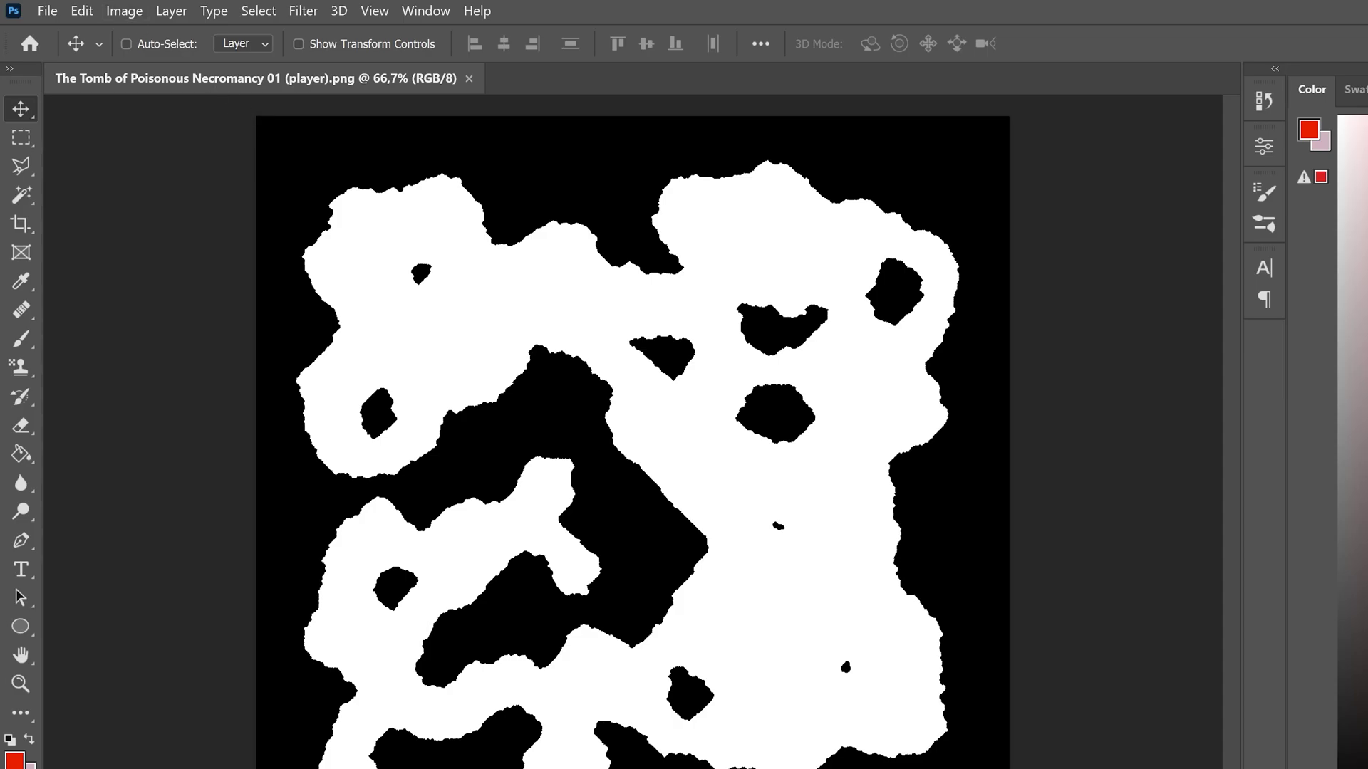
# In Photoshop, resize the downloaded player map image to 25 percent in width and height
pyautogui.click(126, 12)
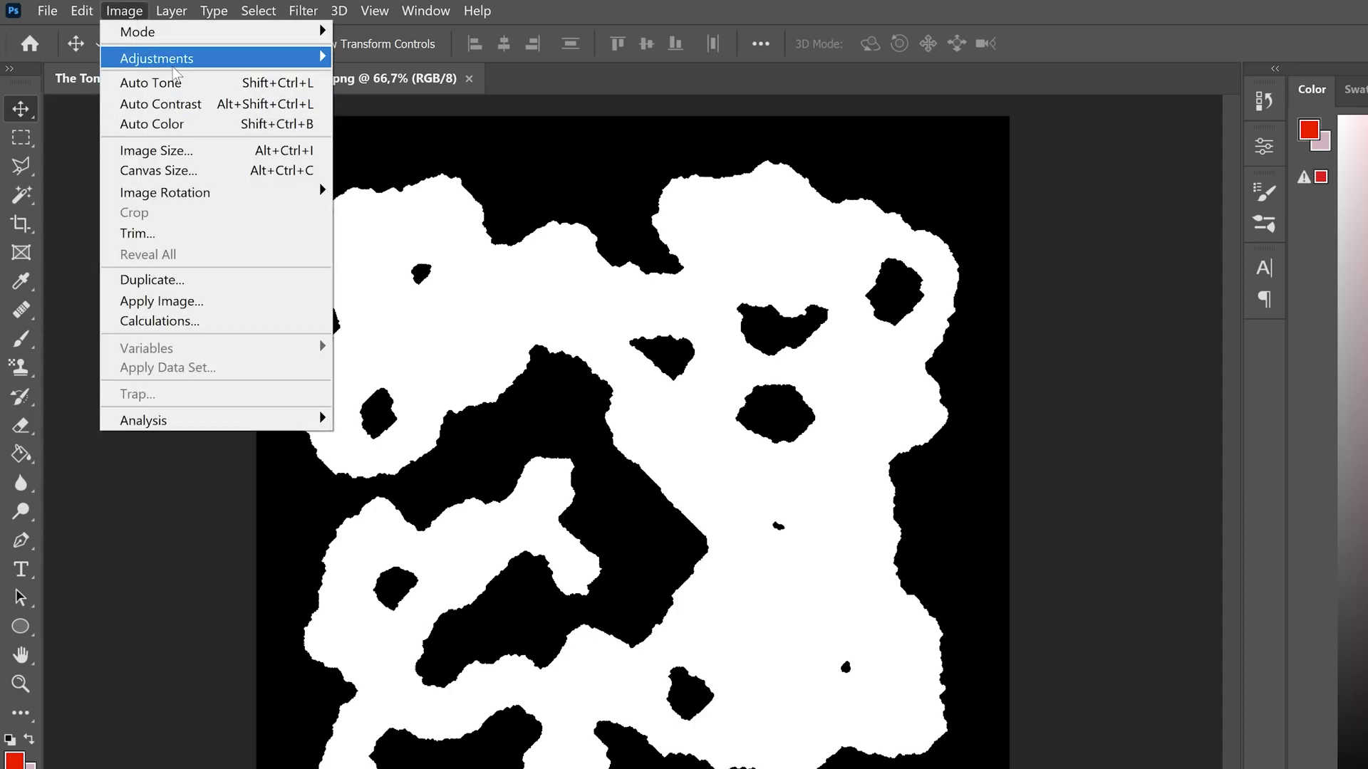
pyautogui.moveTo(224, 63)
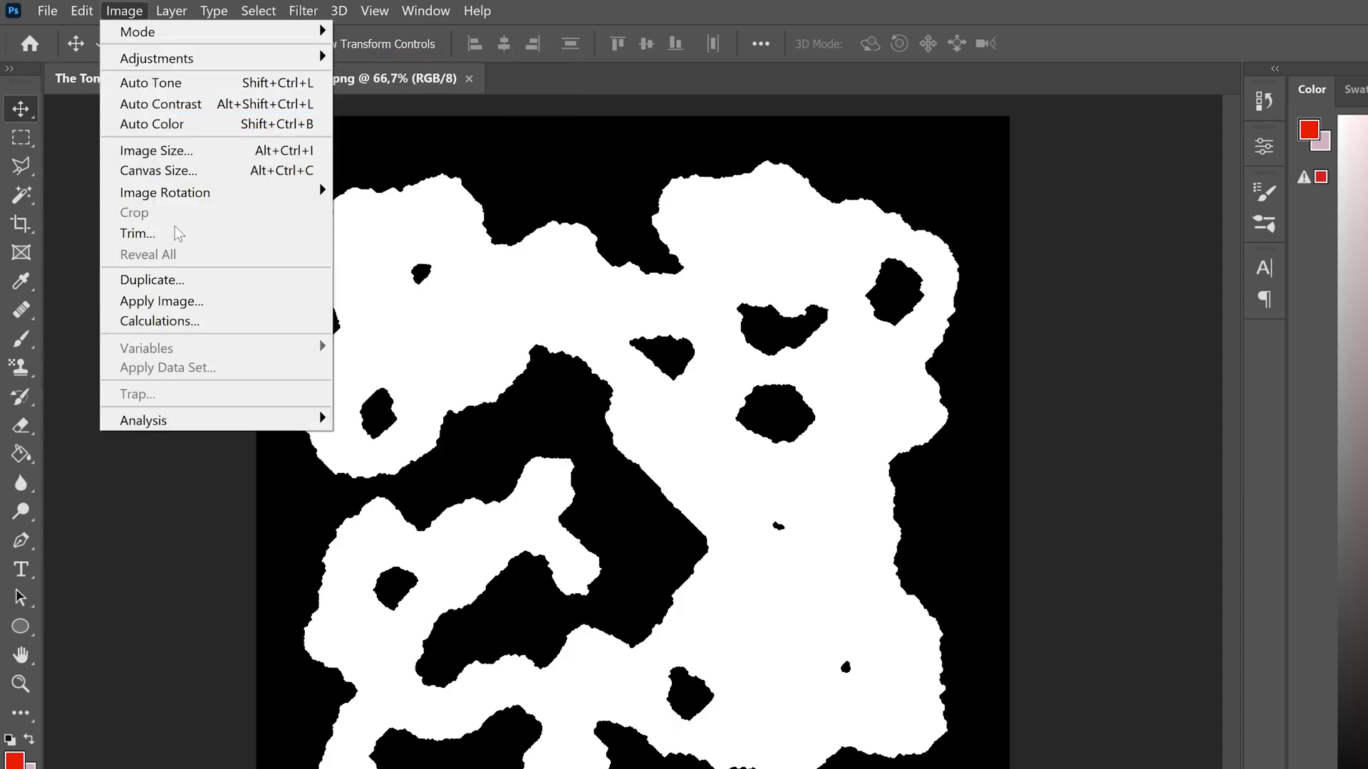
pyautogui.click(206, 151)
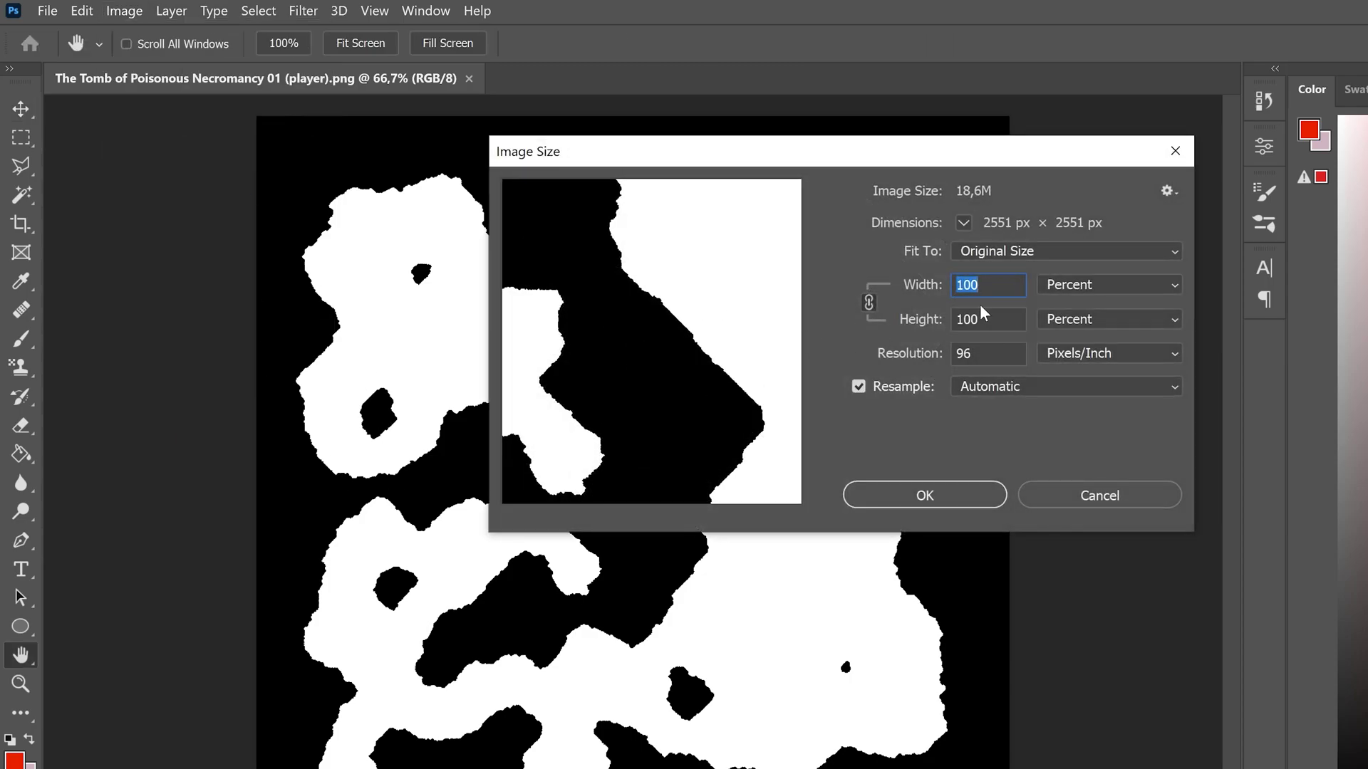
pyautogui.write('25')
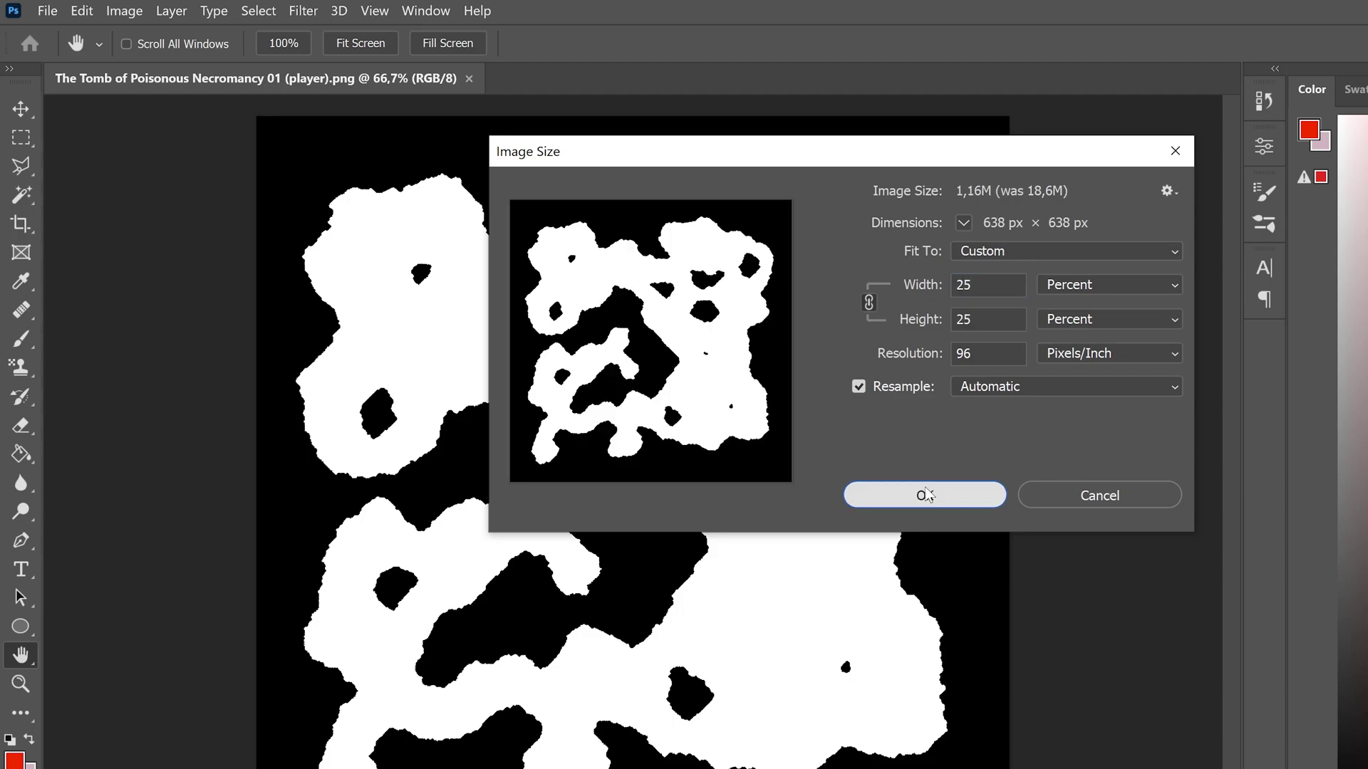
pyautogui.click(926, 495)
# Apply a Gaussian Blur with a 2.0-pixel radius to the cave map and save the image
pyautogui.keyDown('alt'); pyautogui.scroll(8, 631, 528); pyautogui.keyUp('alt')
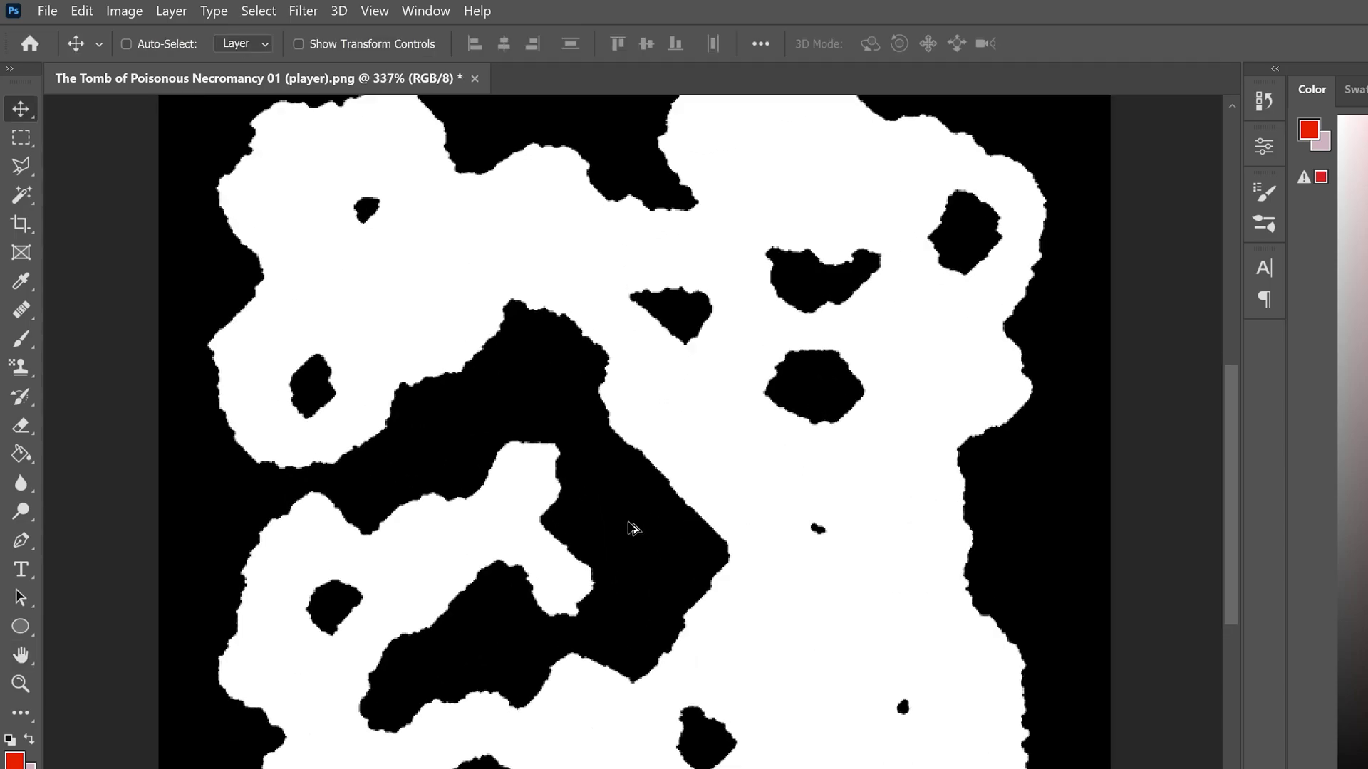
pyautogui.click(303, 11)
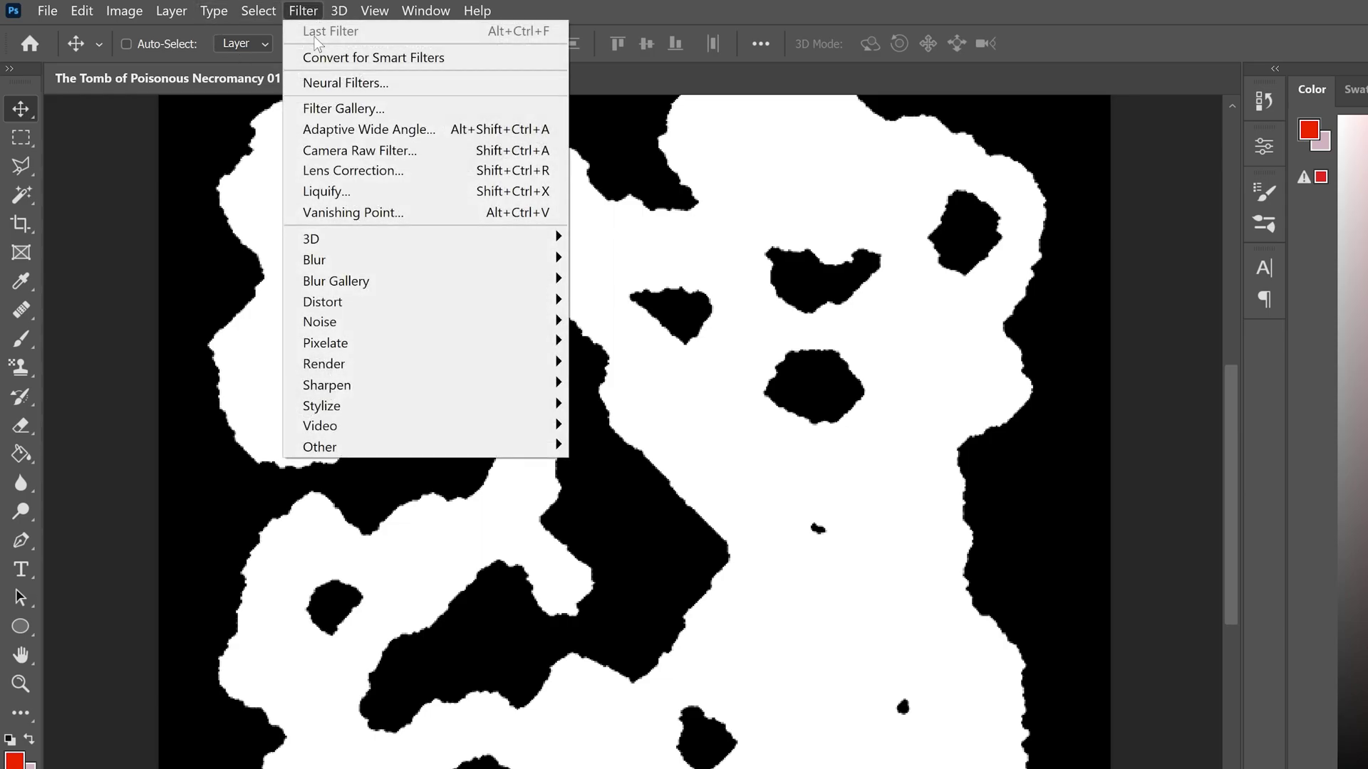
pyautogui.moveTo(328, 259)
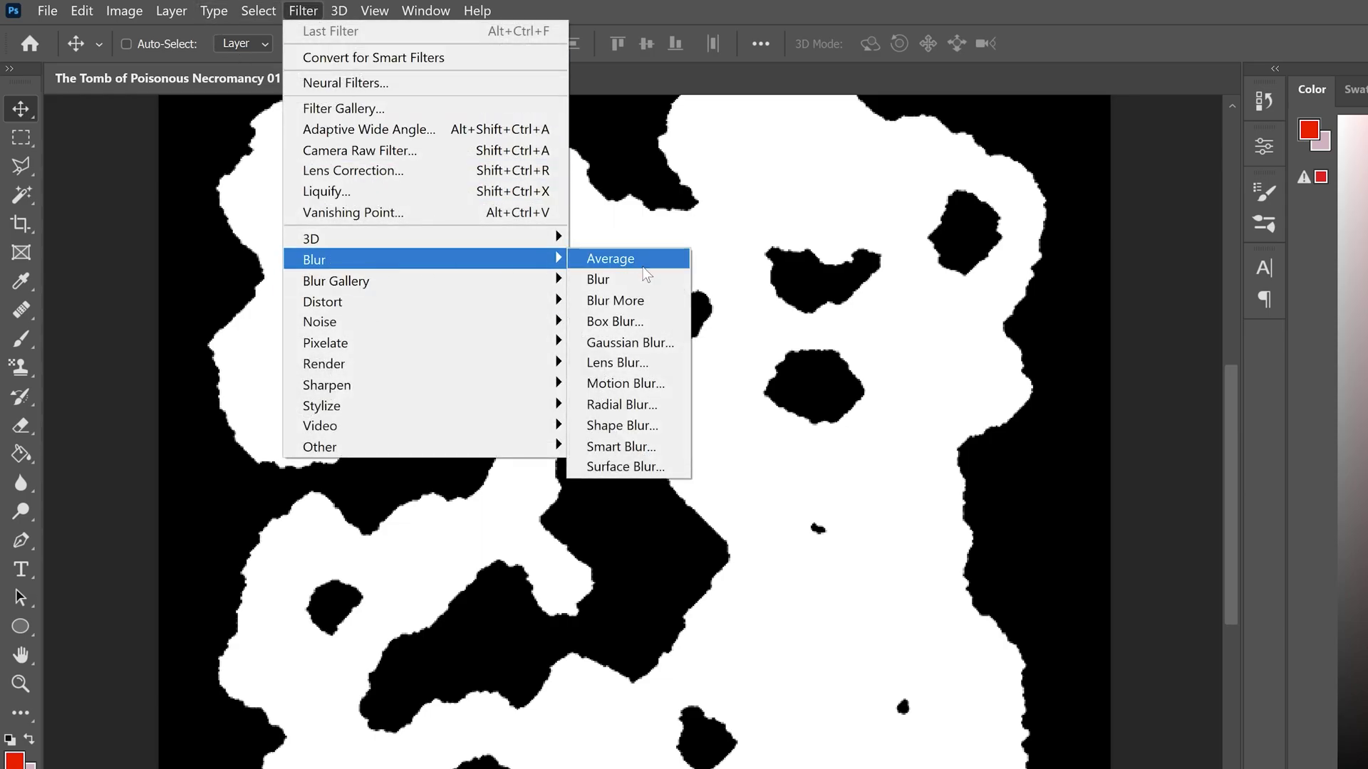
pyautogui.click(627, 345)
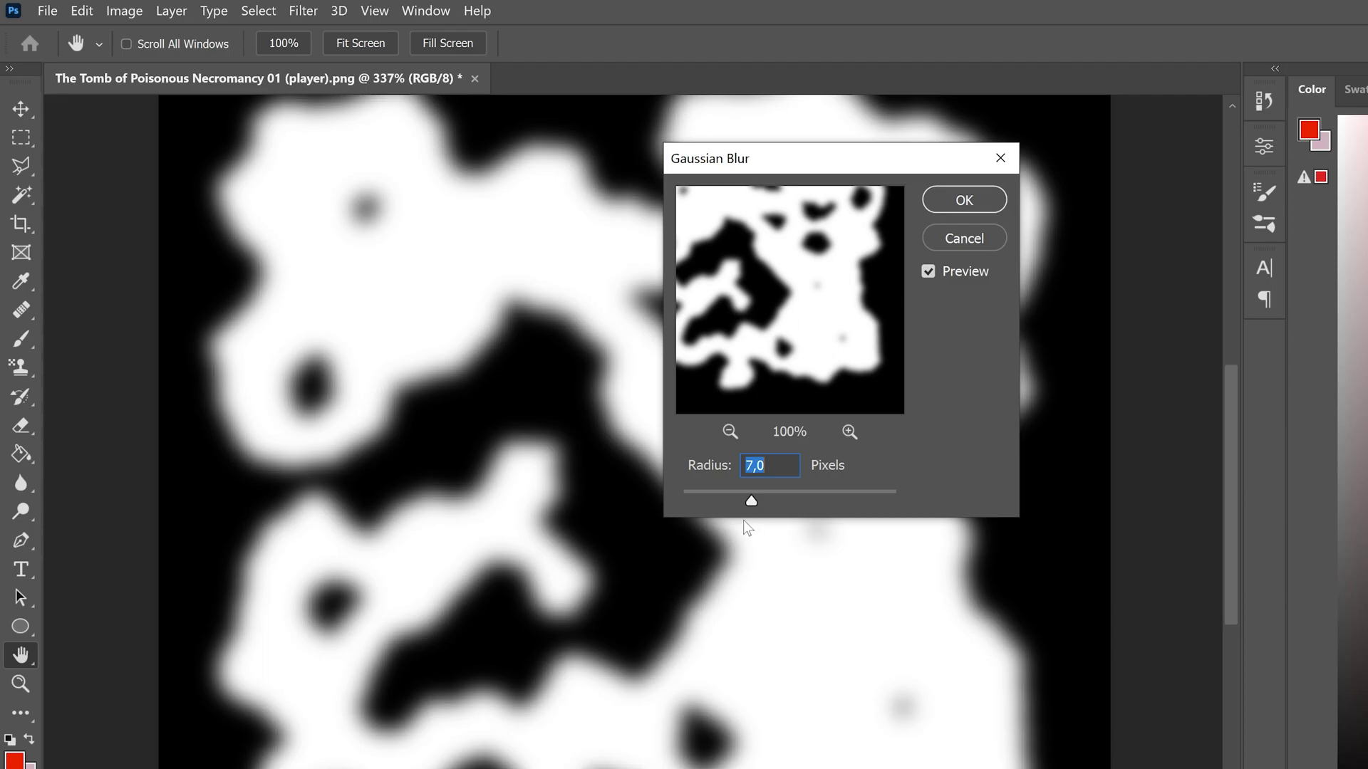
pyautogui.moveTo(751, 501); pyautogui.dragTo(706, 504)
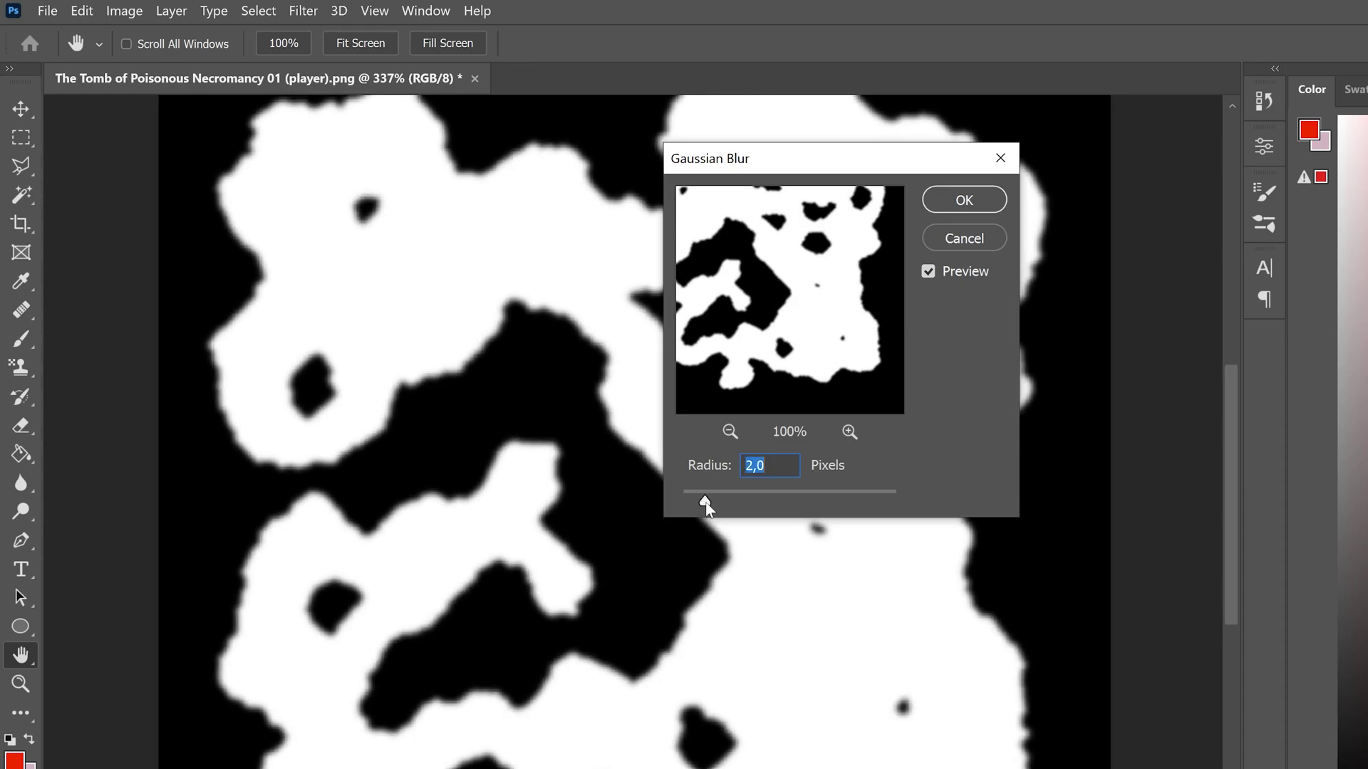
pyautogui.click(963, 200)
pyautogui.press('v')
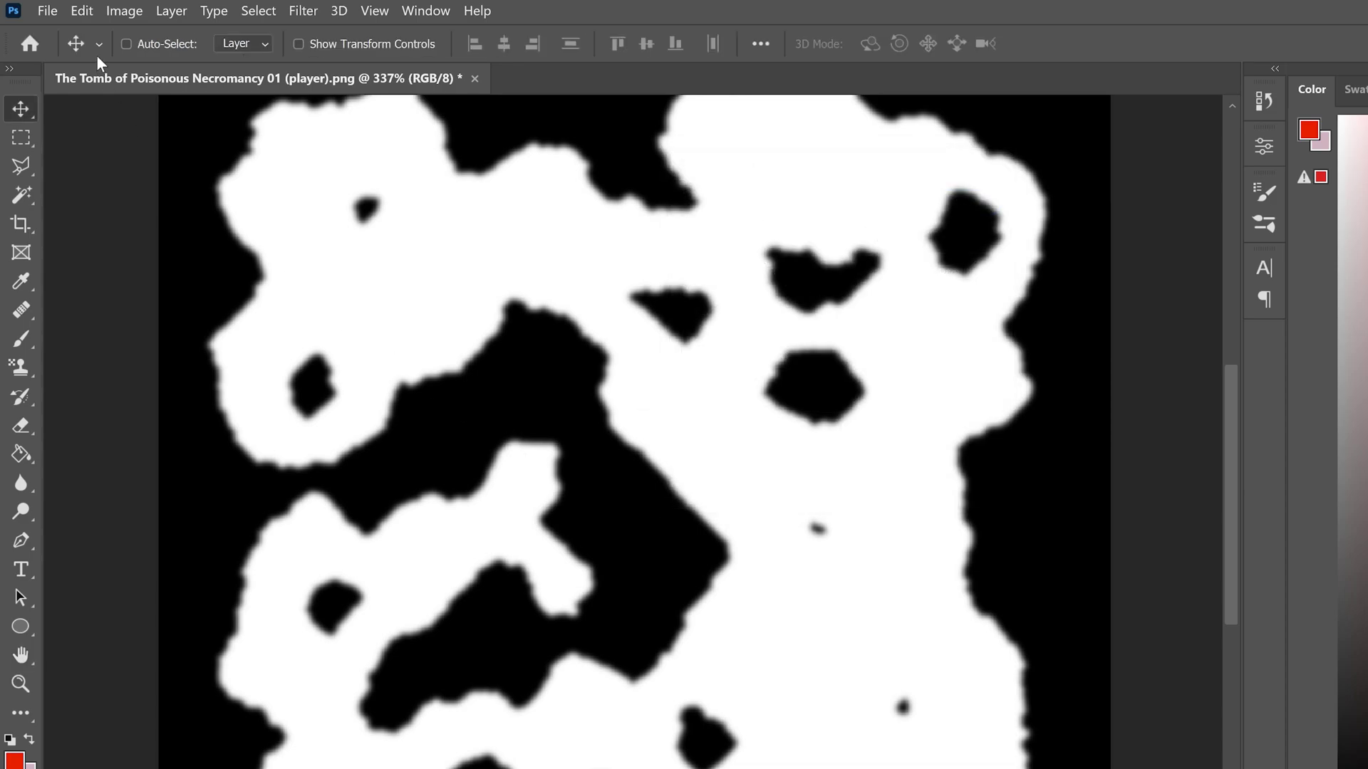
pyautogui.click(47, 11)
pyautogui.click(78, 244)
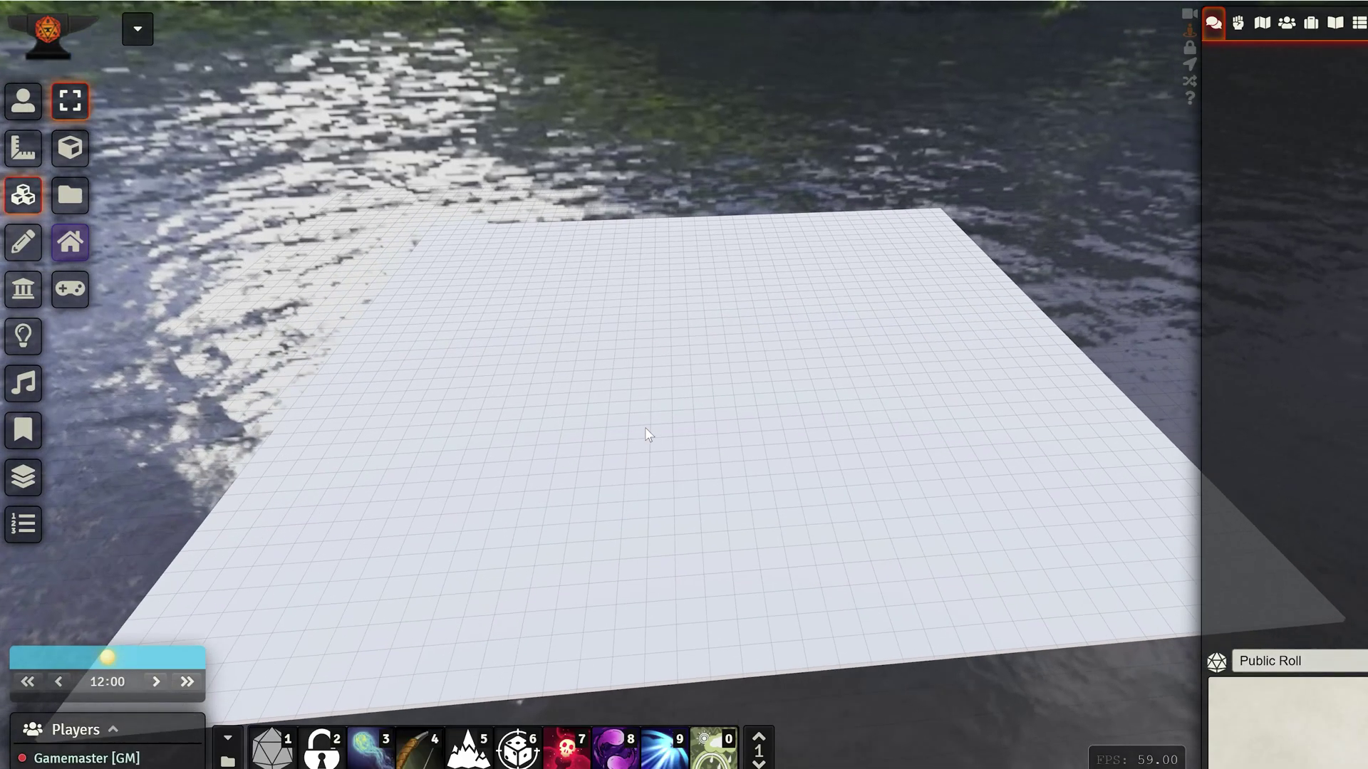
# Switch to Foundry VTT and review the 3D Canvas configuration of the proptest scene without changing it
pyautogui.moveTo(646, 428)
pyautogui.mouseDown(button='middle')
pyautogui.moveTo(620, 428)
pyautogui.moveTo(663, 419)
pyautogui.mouseUp(button='middle')
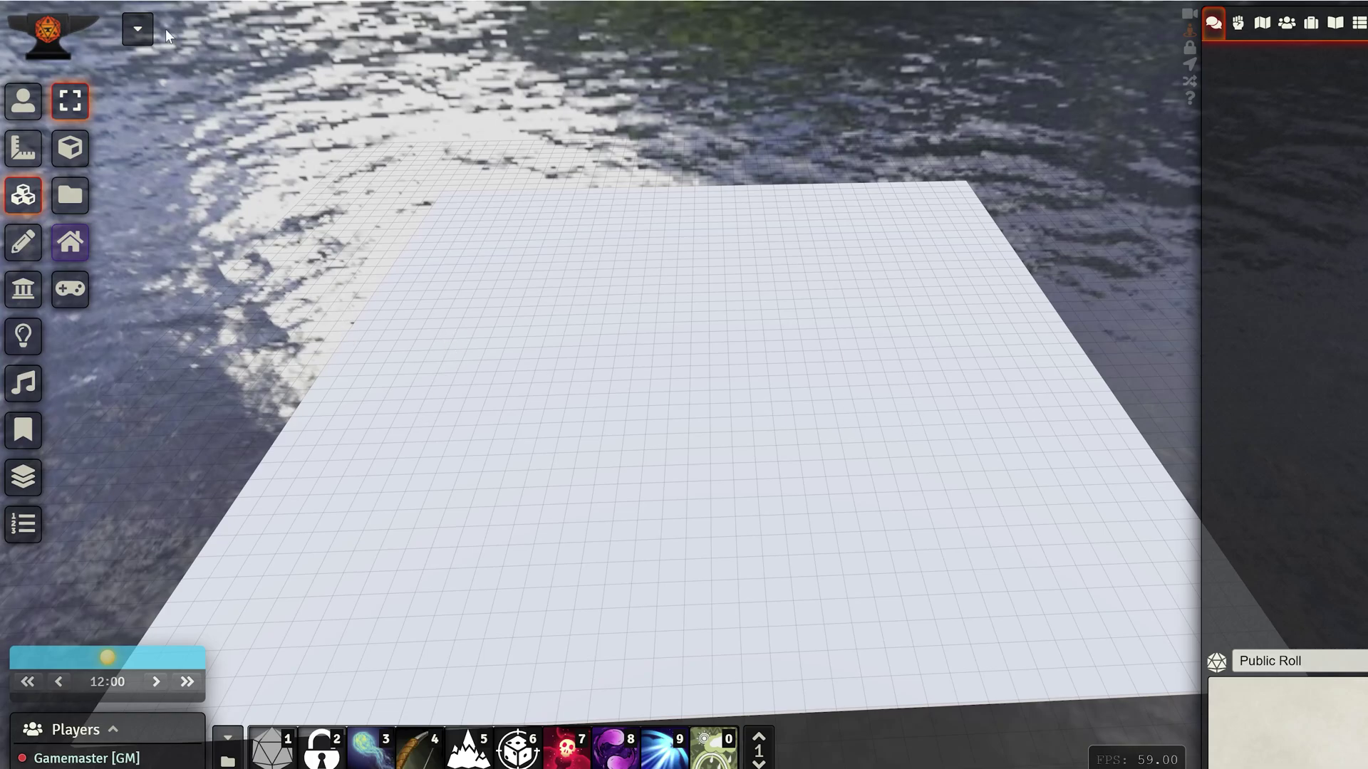
pyautogui.click(138, 28)
pyautogui.rightClick(990, 78)
pyautogui.click(999, 102)
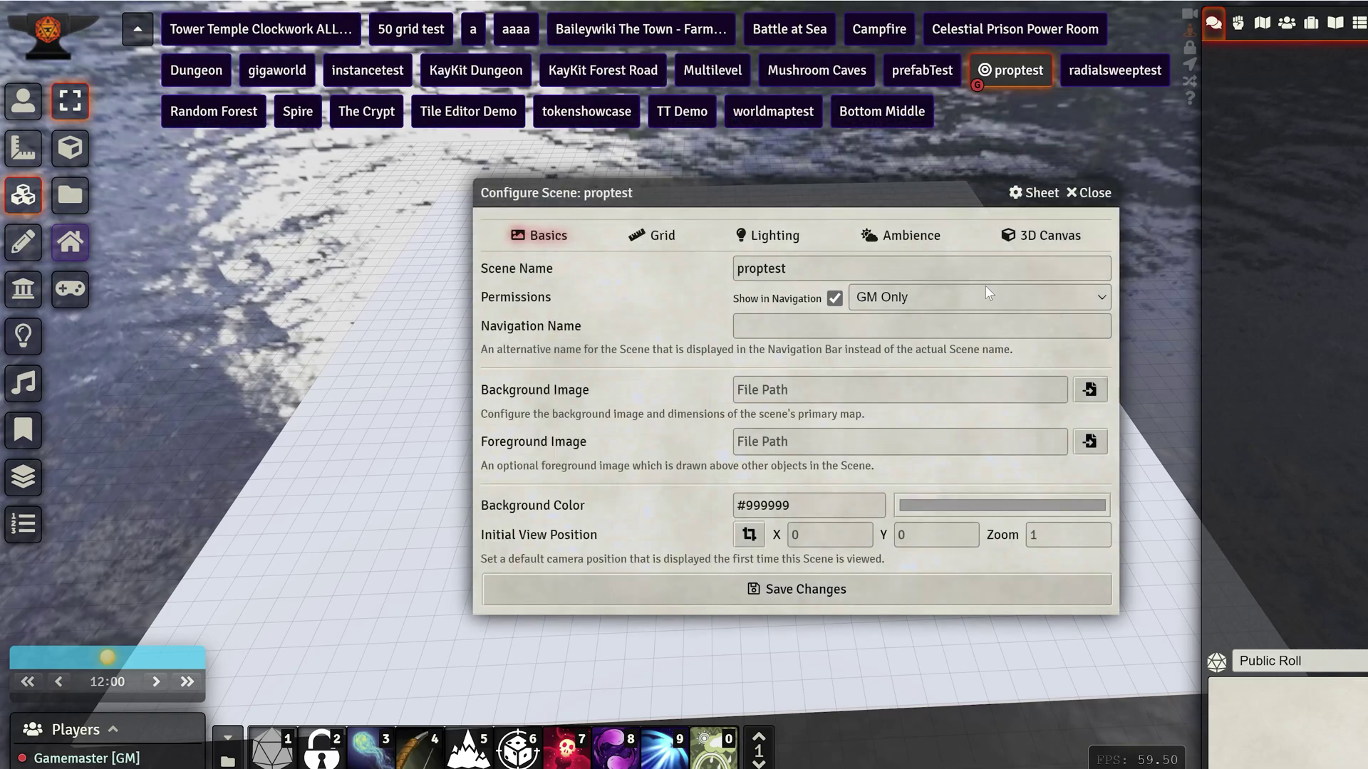
pyautogui.click(1036, 237)
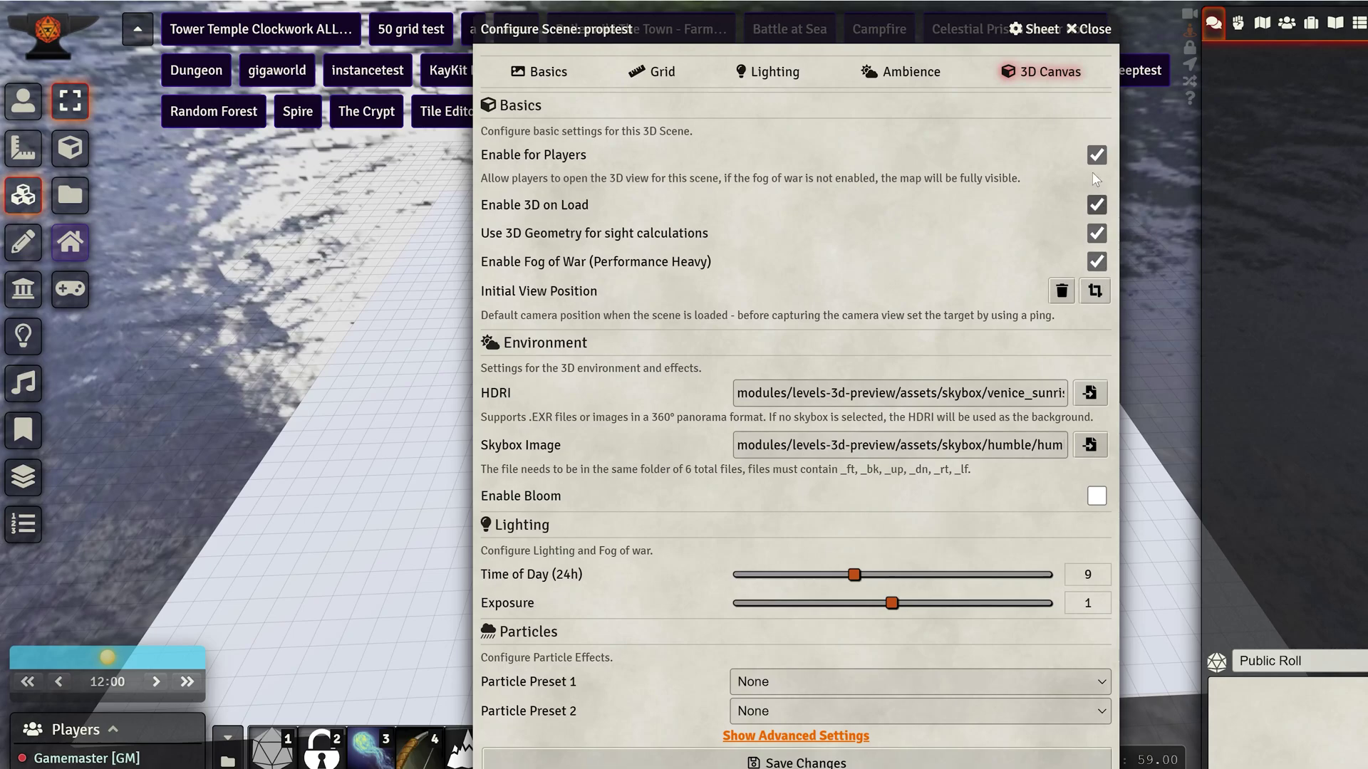
pyautogui.click(1090, 30)
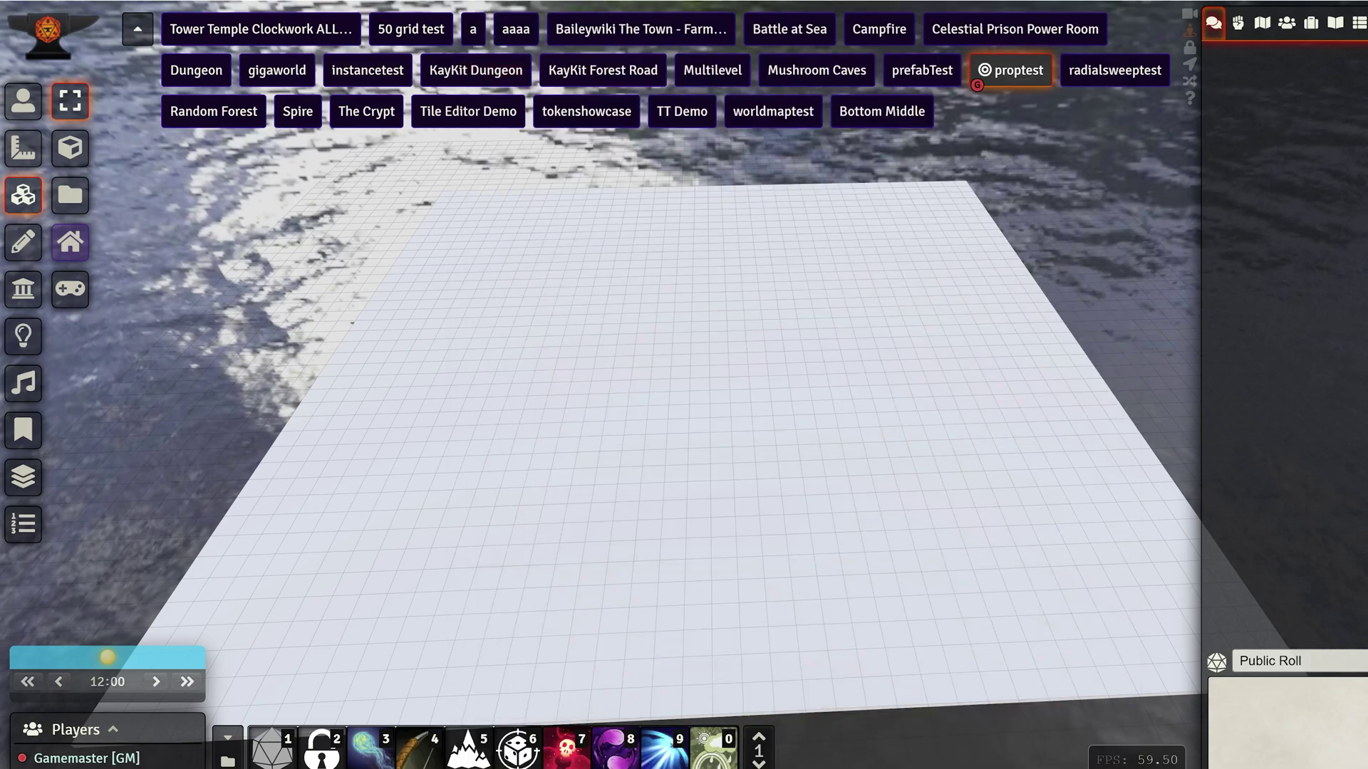
pyautogui.click(146, 25)
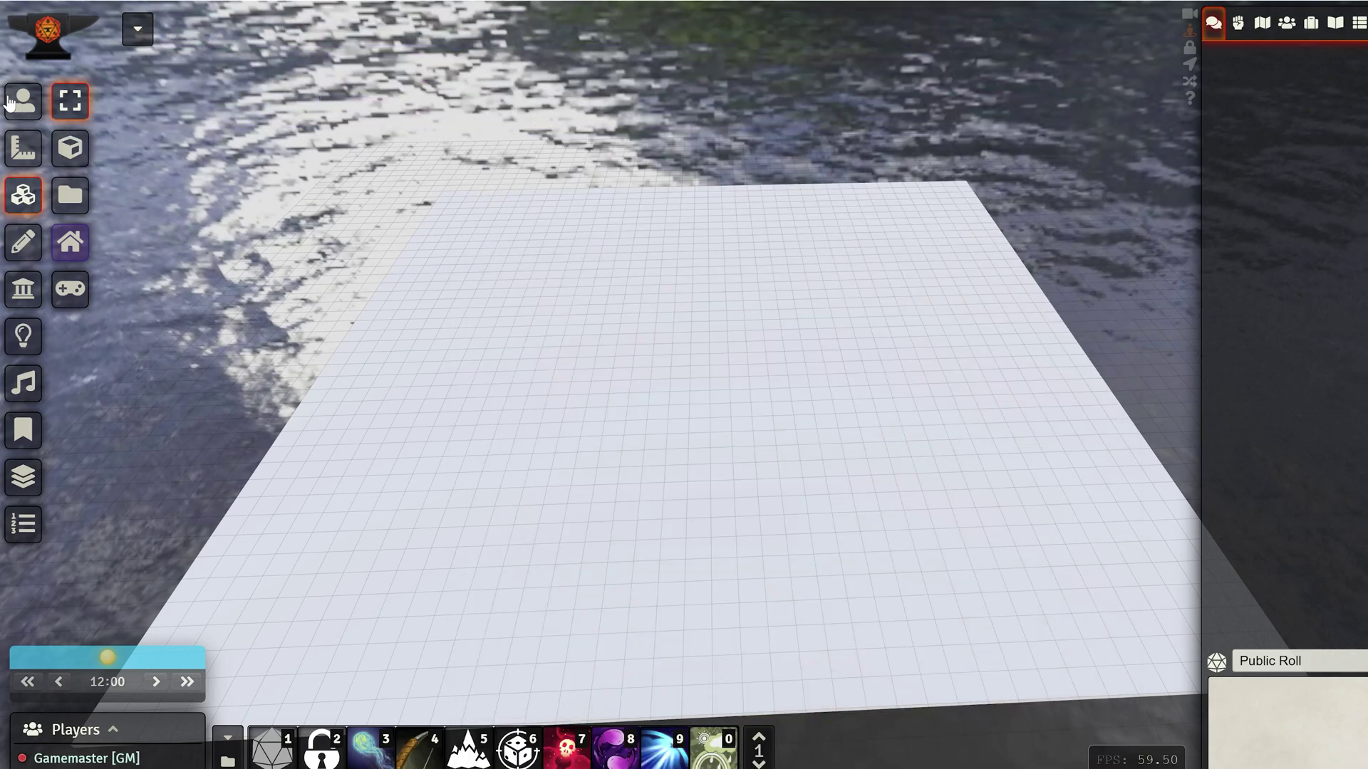
# Place the flat_plane_for_shaders.glb model from the canvas3dcompendium BasicShapes folder onto the scene as a tile
pyautogui.click(70, 195)
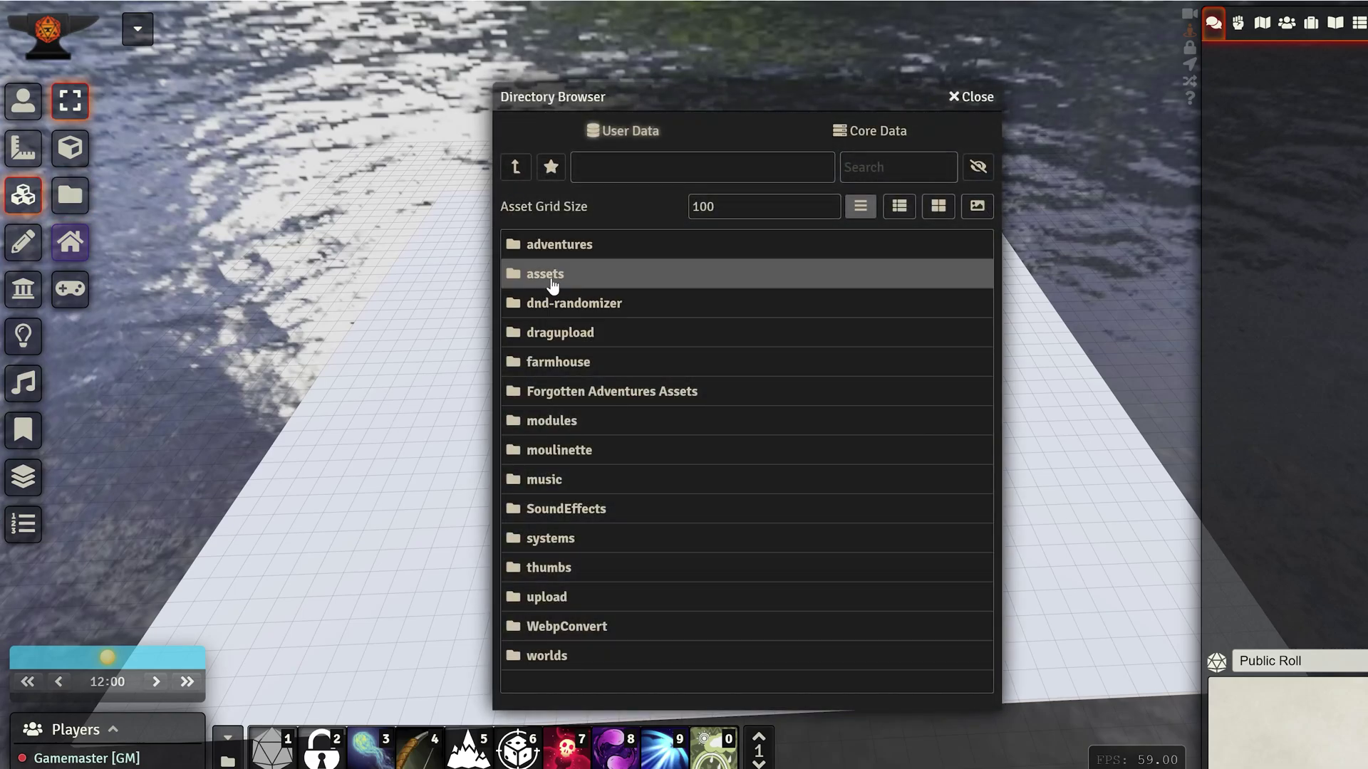
pyautogui.click(548, 169)
pyautogui.click(598, 417)
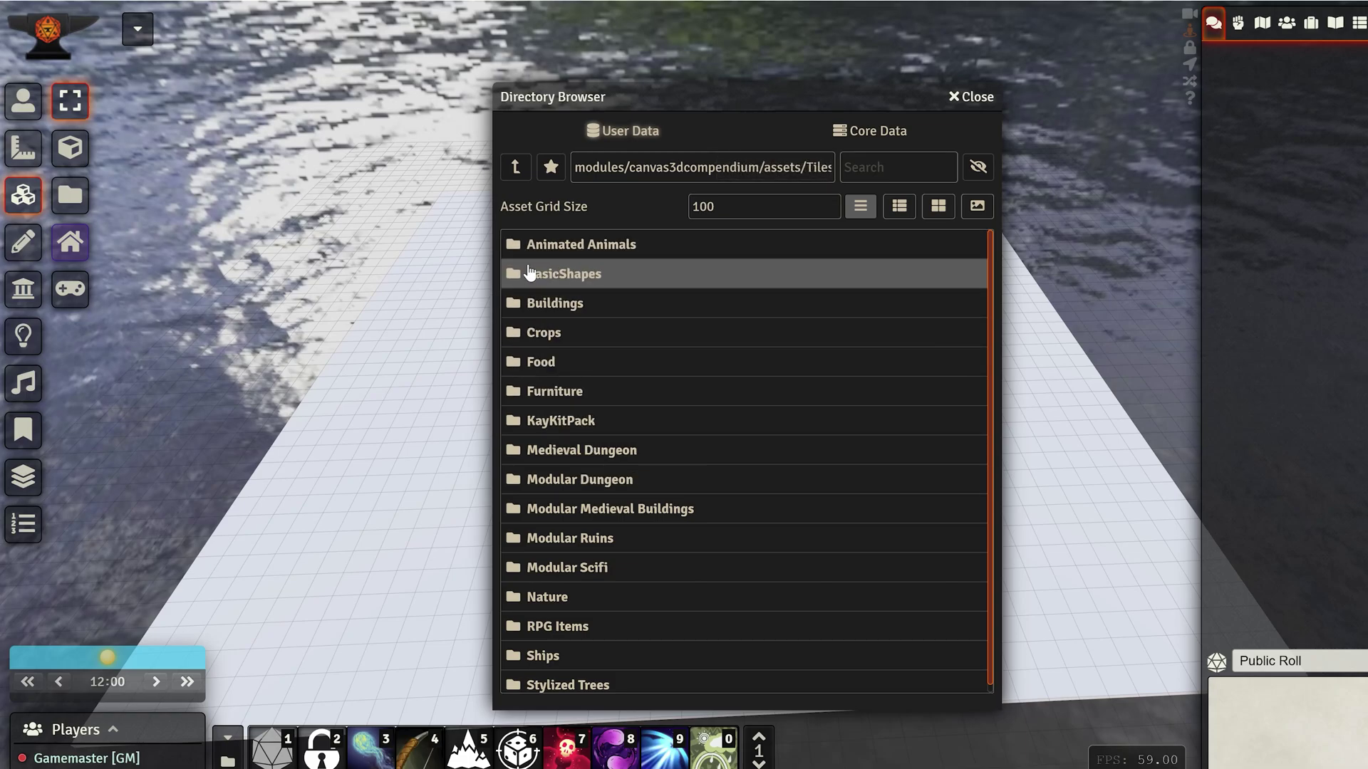
pyautogui.click(562, 276)
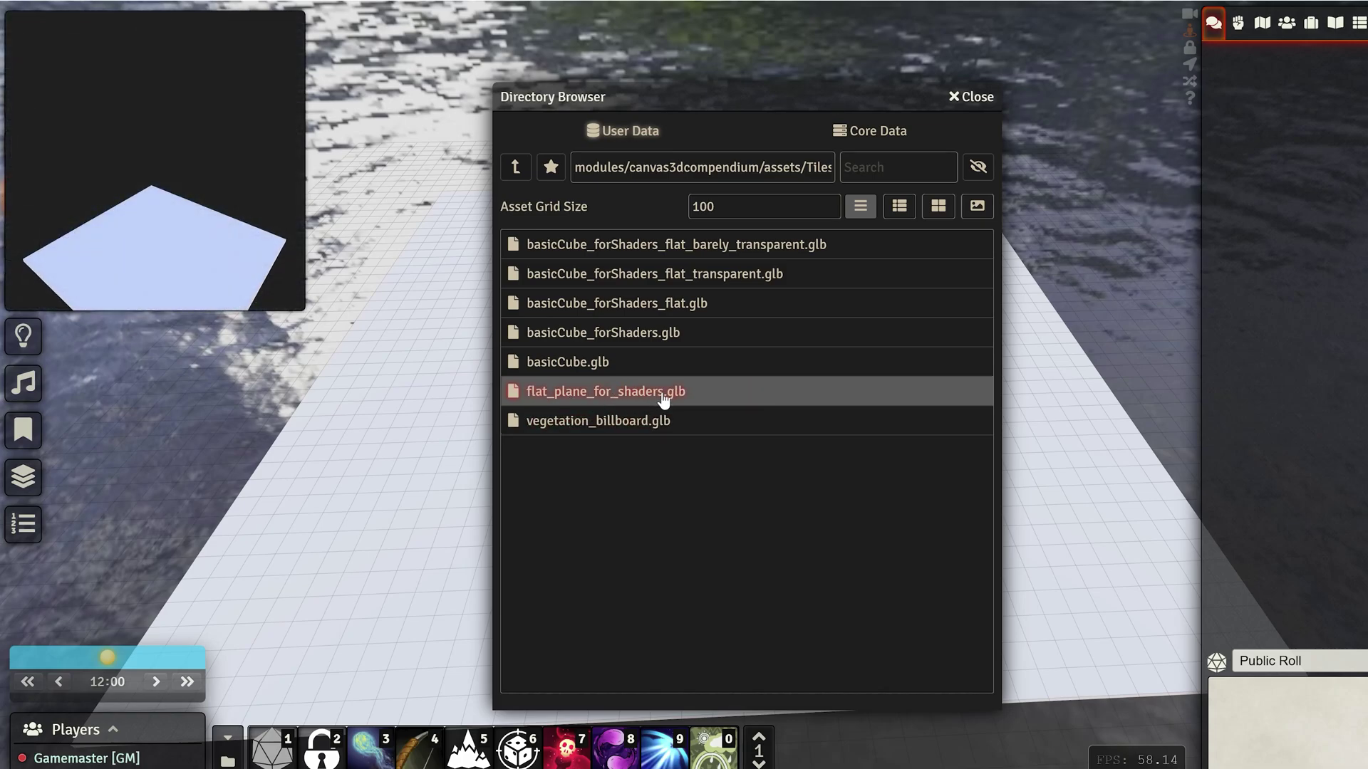
pyautogui.moveTo(650, 391); pyautogui.dragTo(390, 454)
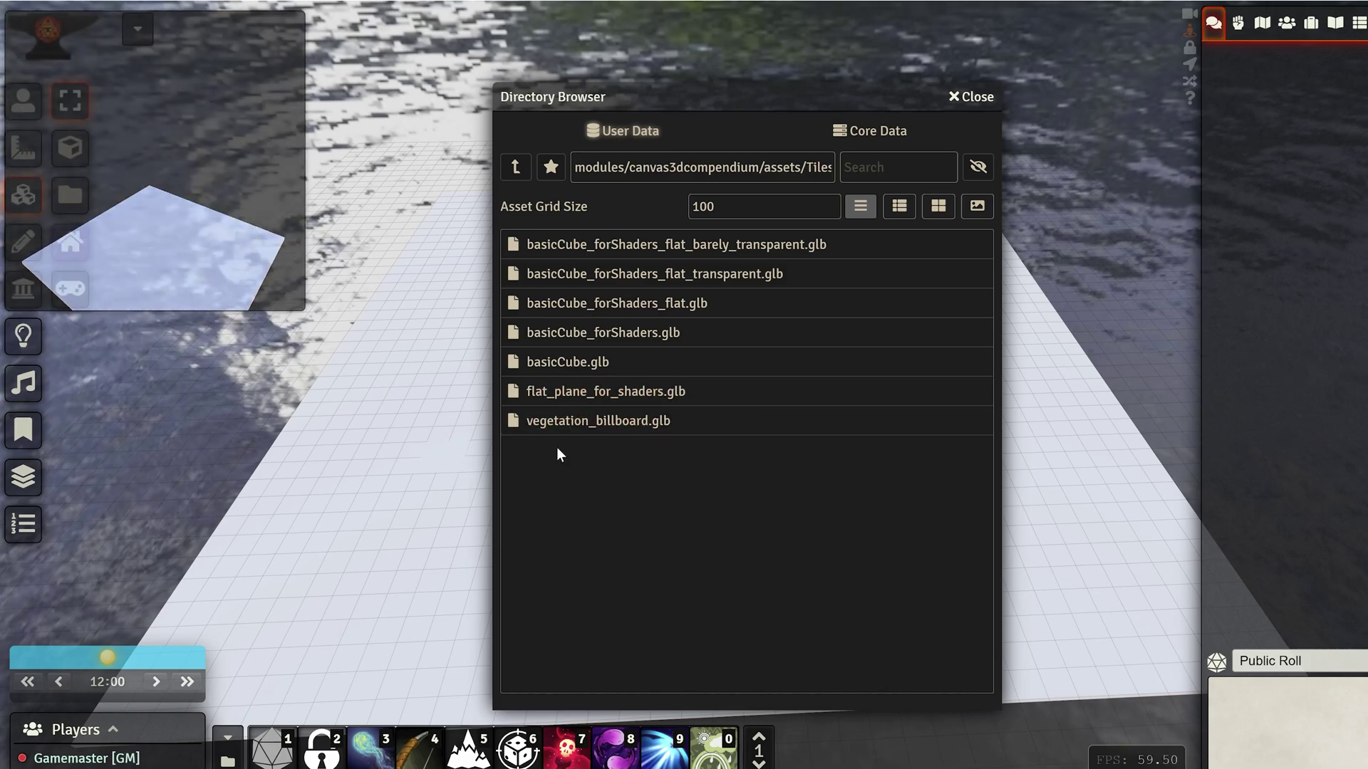
pyautogui.click(971, 97)
# Stretch the plane tile over the whole scene with the Stretch Tile To Scene macro from the 3D Canvas Macros compendium
pyautogui.click(460, 463)
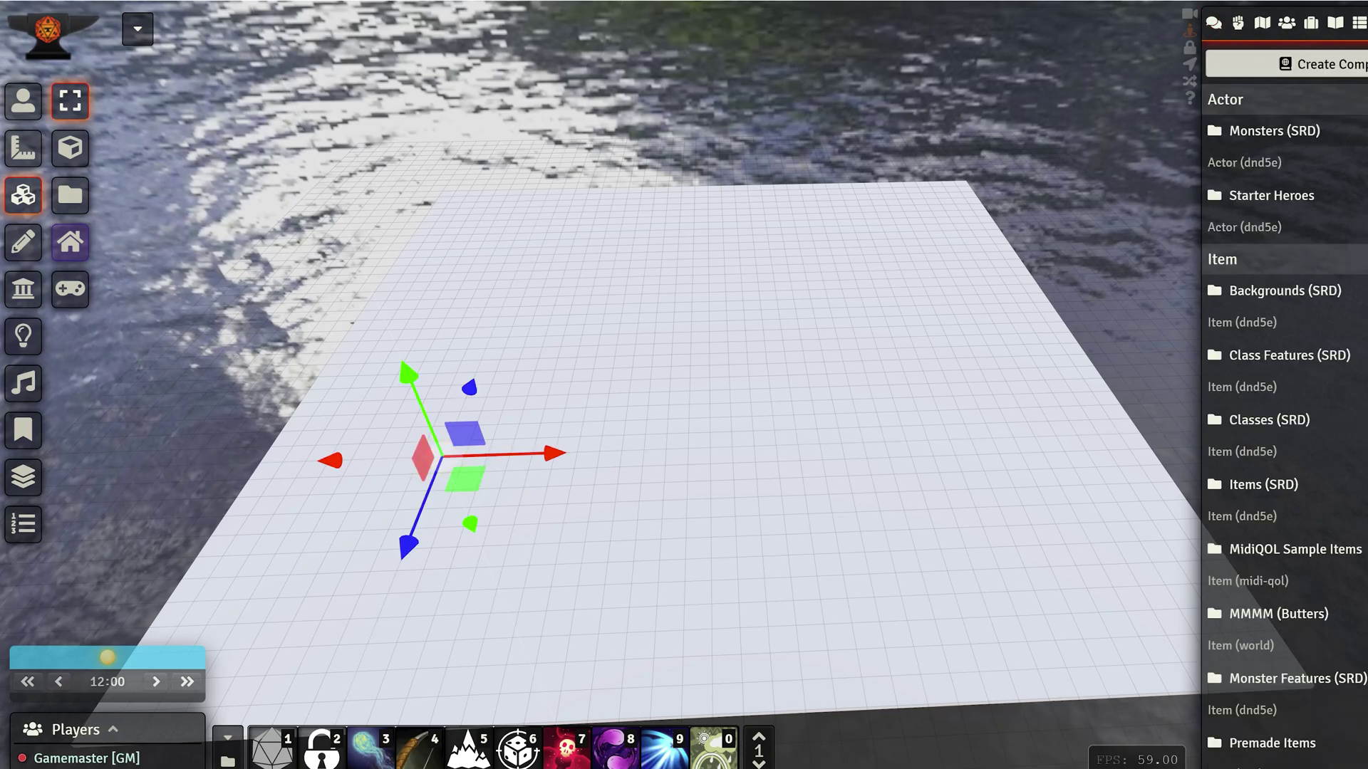
pyautogui.scroll(-16, 1284, 427)
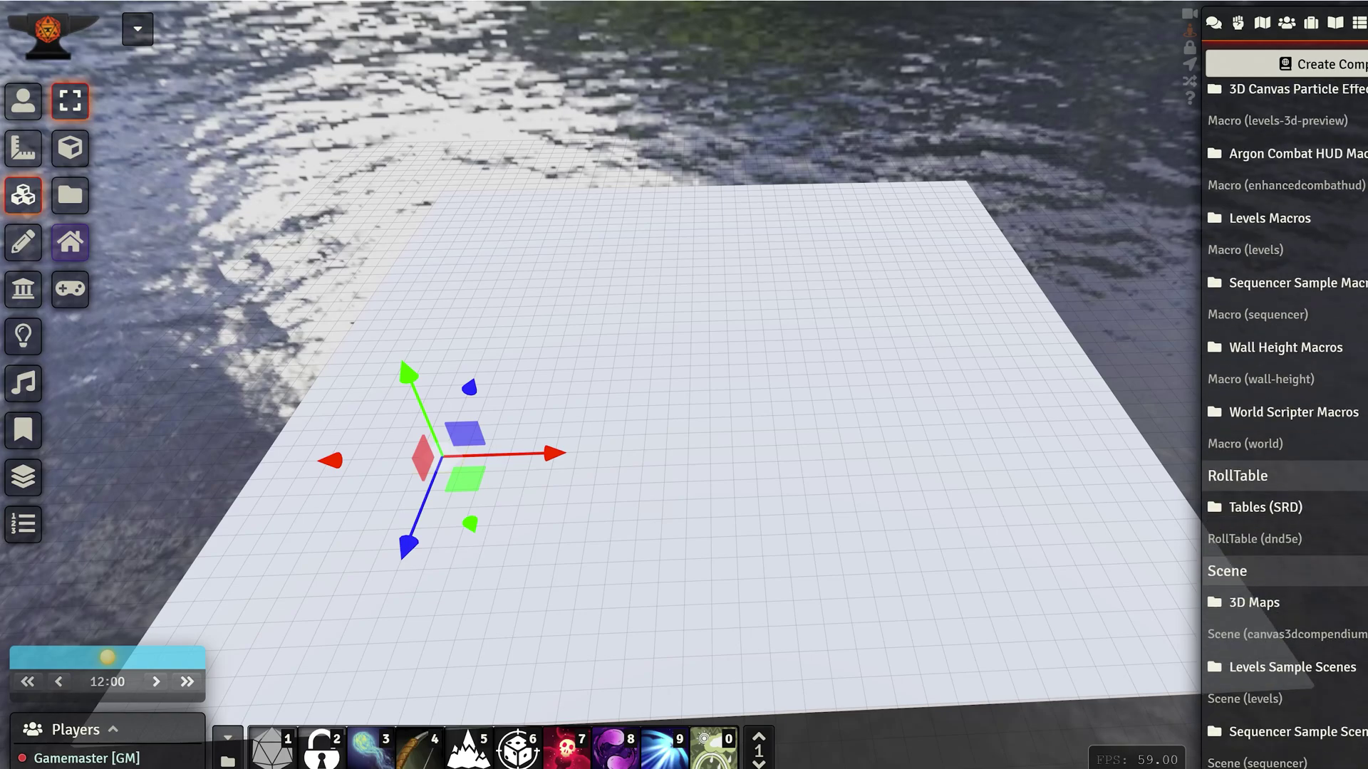
pyautogui.scroll(3, 1284, 427)
pyautogui.click(1311, 272)
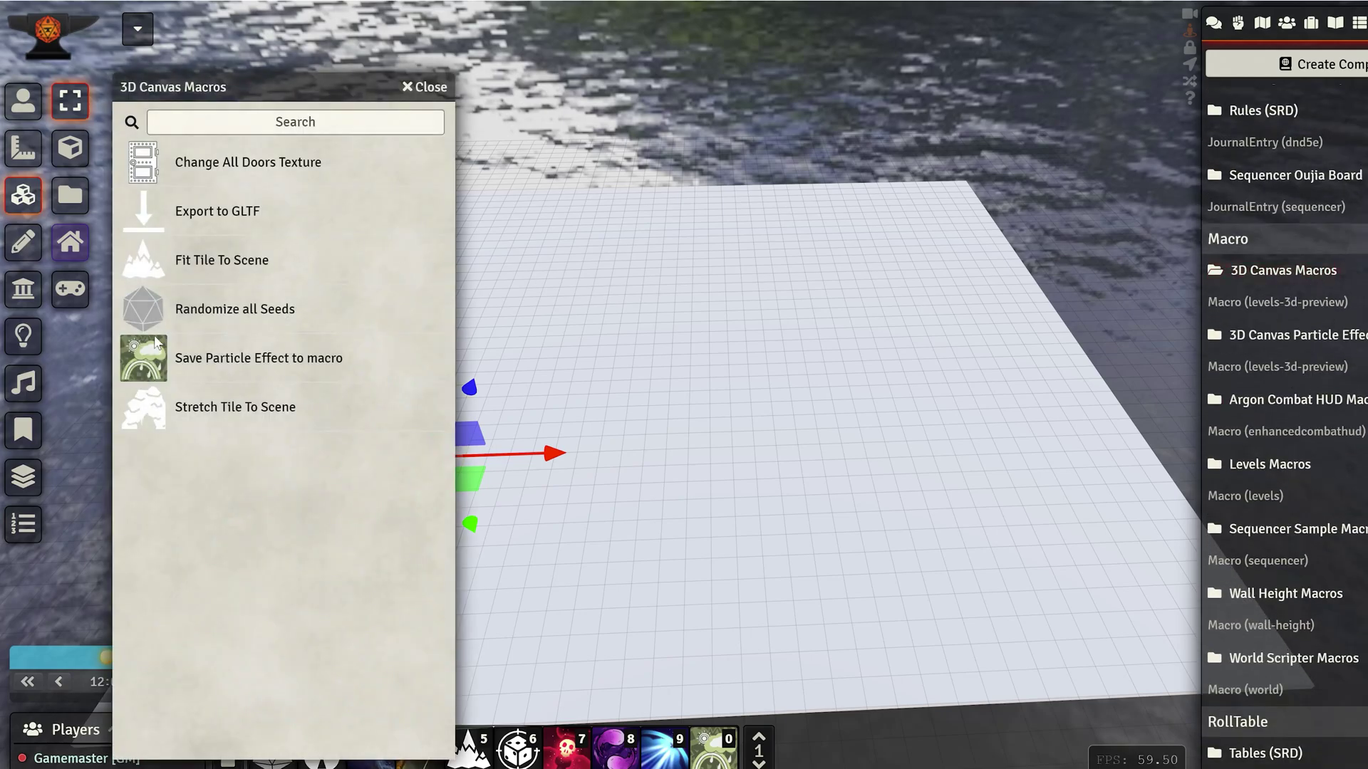
pyautogui.click(208, 407)
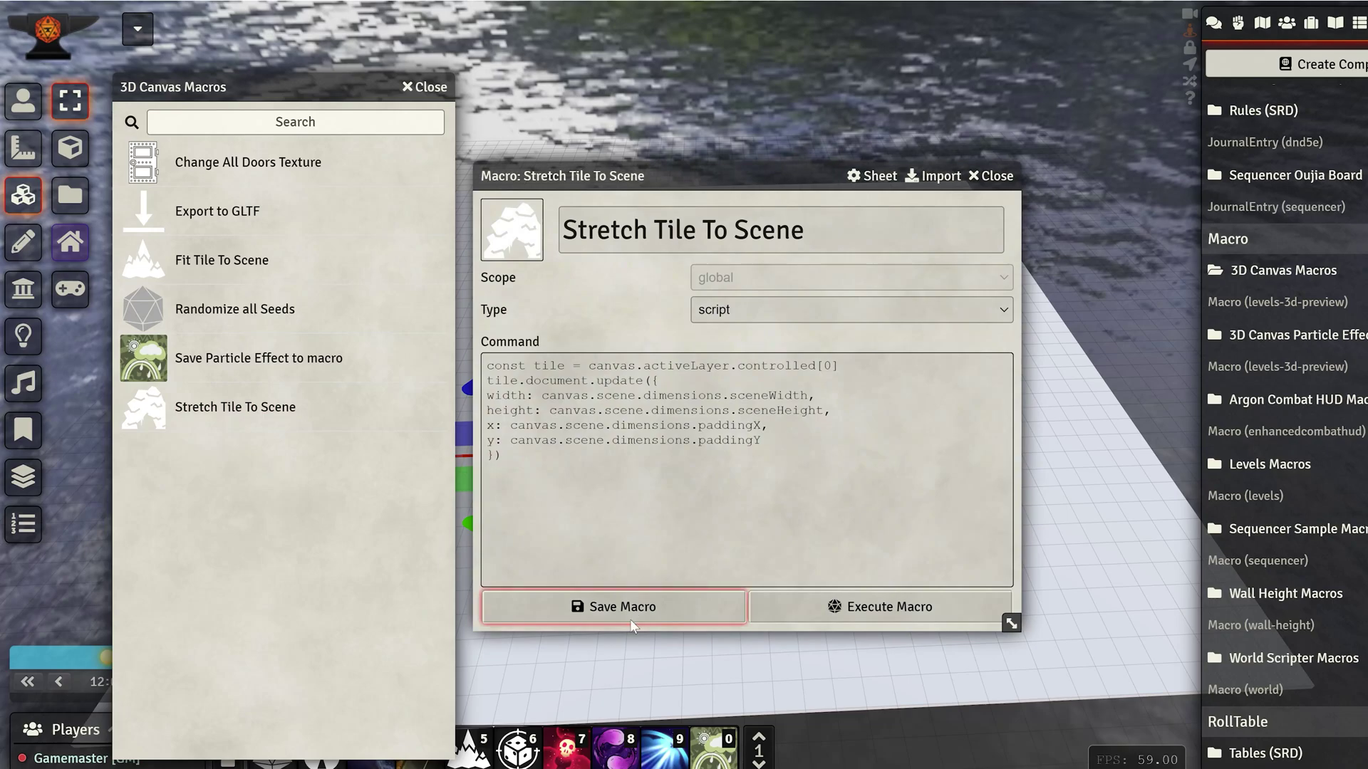
pyautogui.click(881, 607)
pyautogui.click(1214, 26)
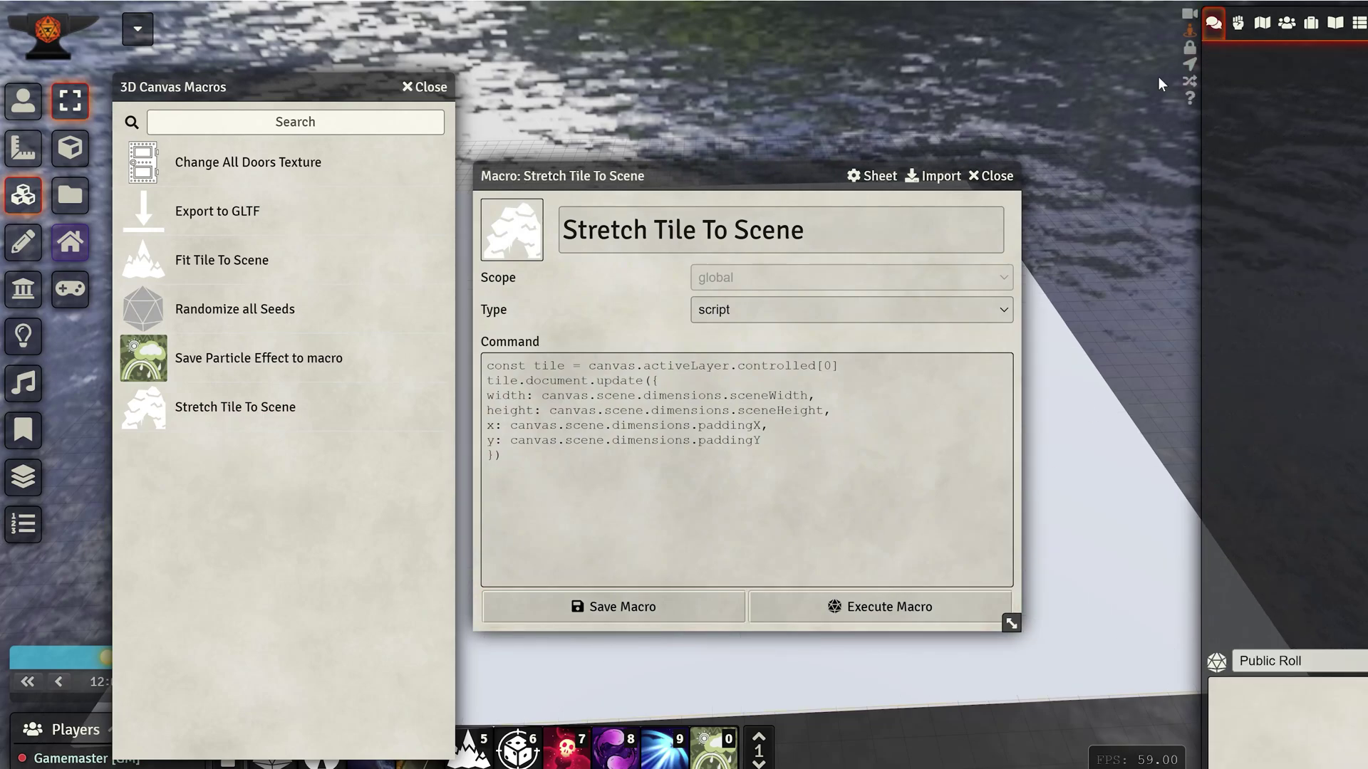
pyautogui.click(992, 175)
pyautogui.click(425, 87)
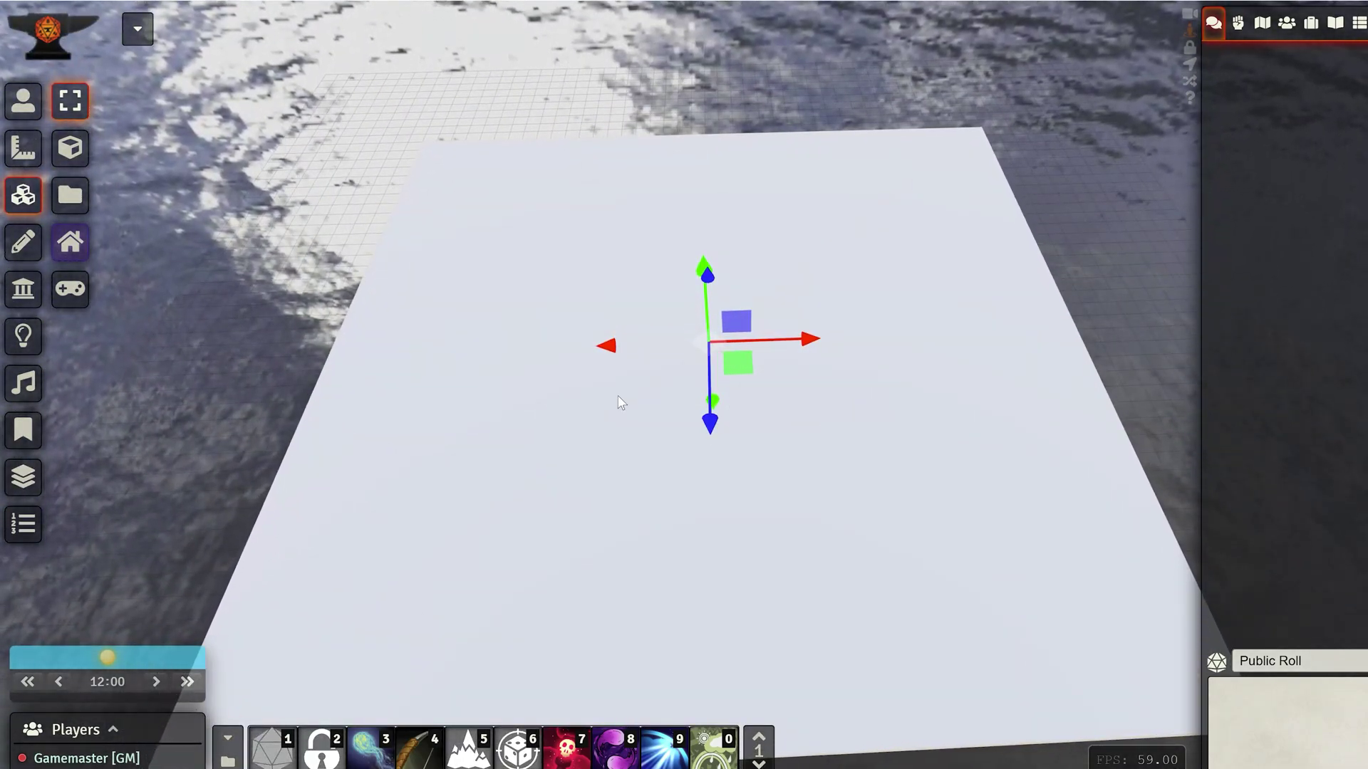
# Set the tile's heightmap to the "The Tomb of Poisonous Necr..." cave map image in assets/3dModels and apply it
pyautogui.doubleClick(621, 403)
pyautogui.click(1005, 251)
pyautogui.moveTo(689, 207); pyautogui.dragTo(931, 40)
pyautogui.click(1007, 593)
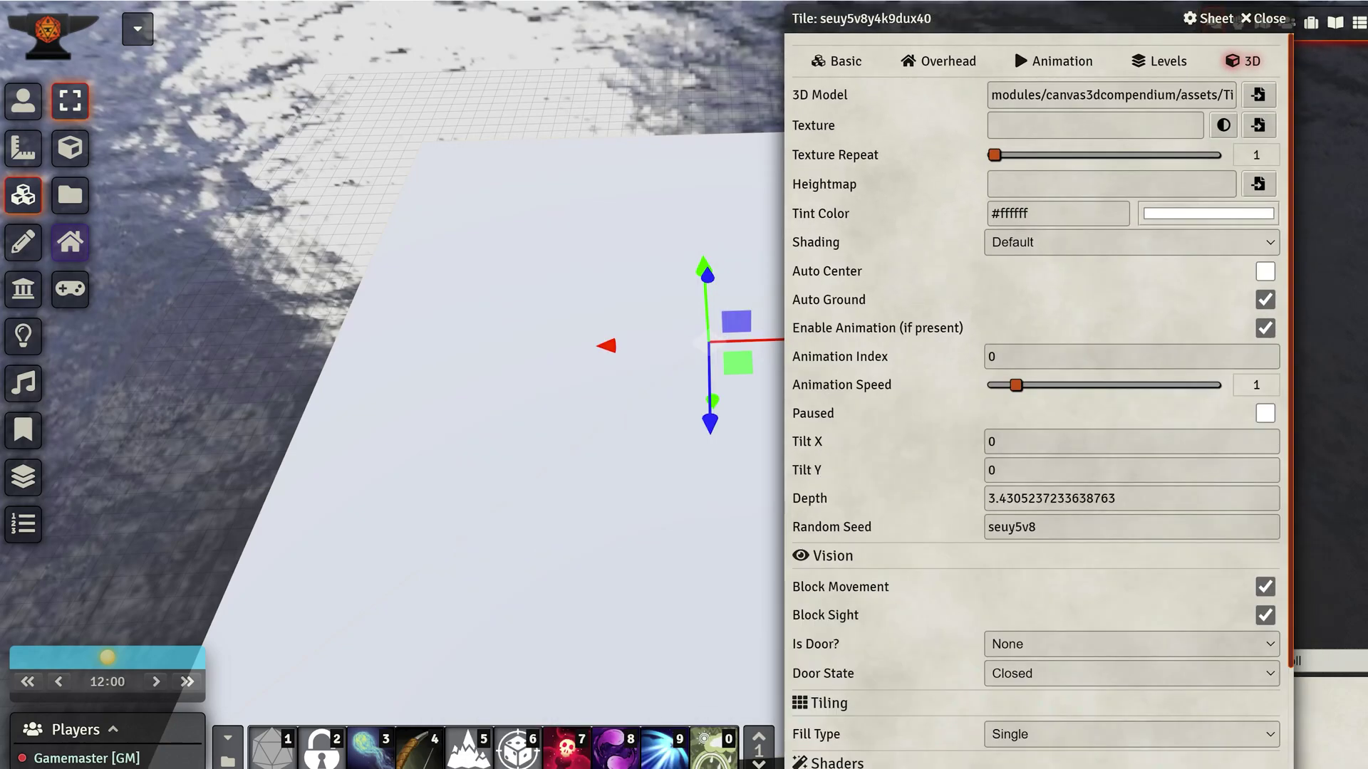
pyautogui.click(1259, 184)
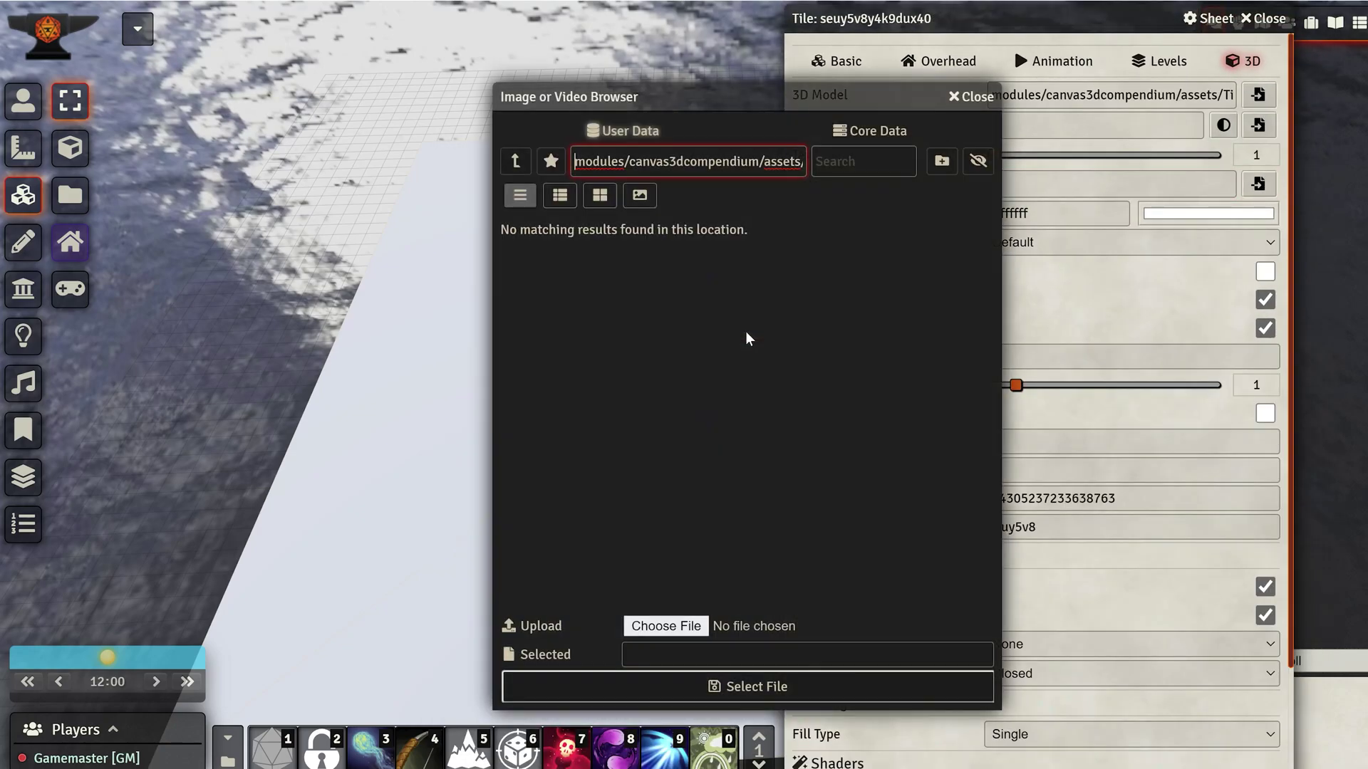
pyautogui.click(516, 161)
pyautogui.click(549, 263)
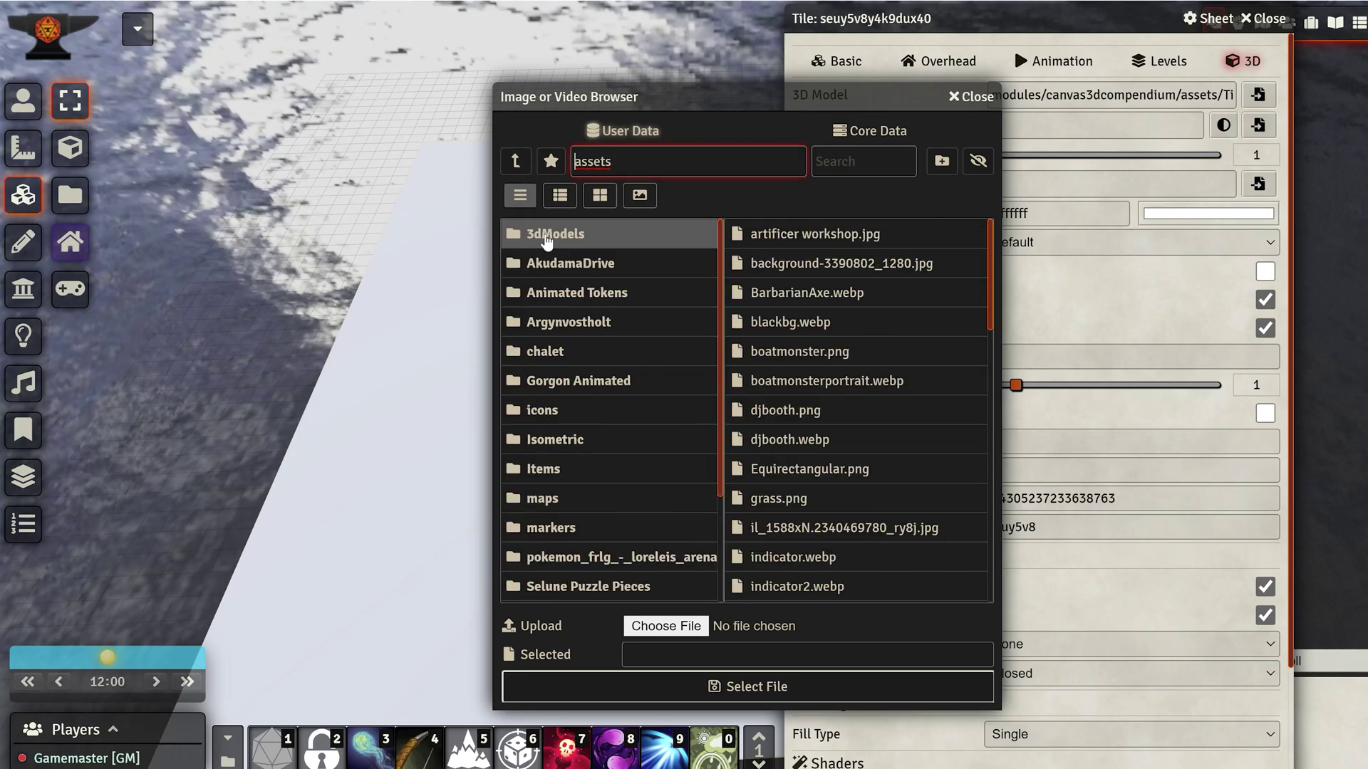
pyautogui.click(549, 234)
pyautogui.moveTo(982, 263)
pyautogui.scroll(-2, 901, 428)
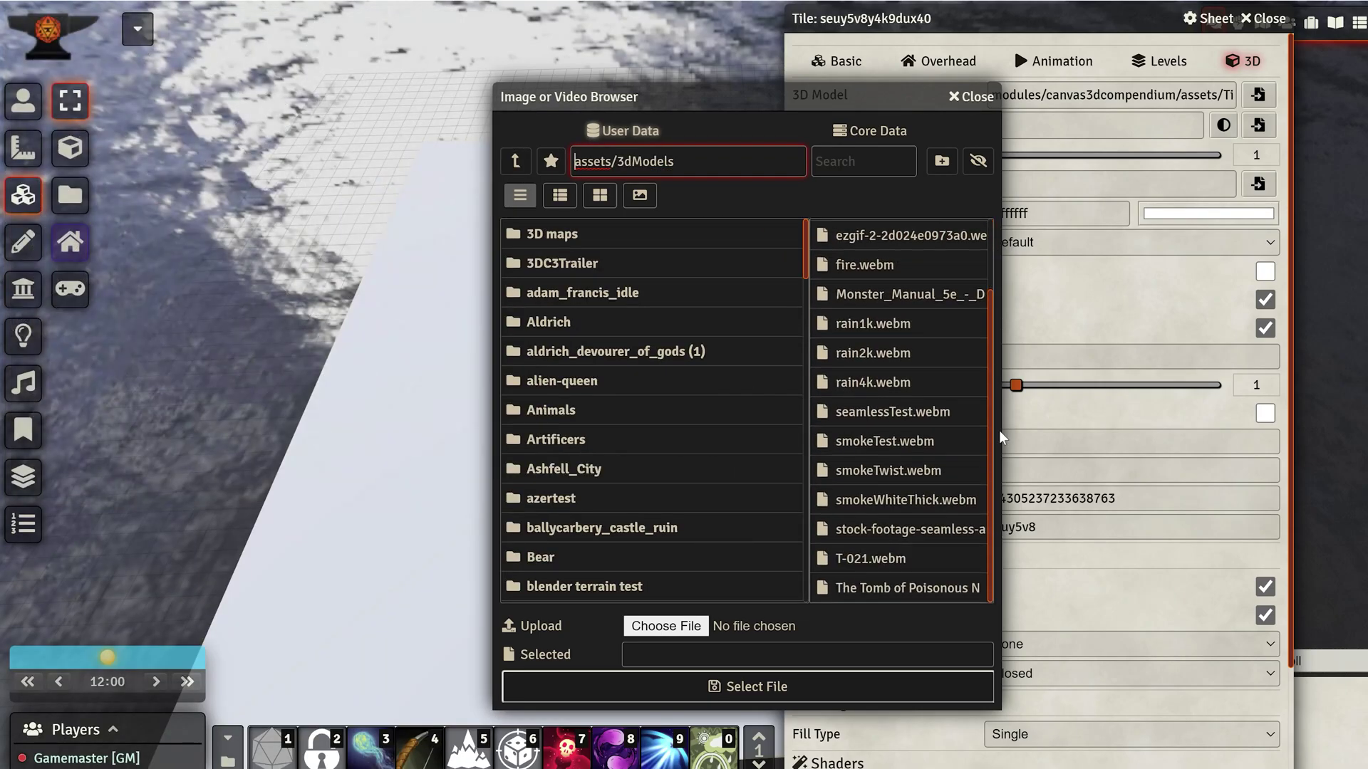
pyautogui.moveTo(899, 588)
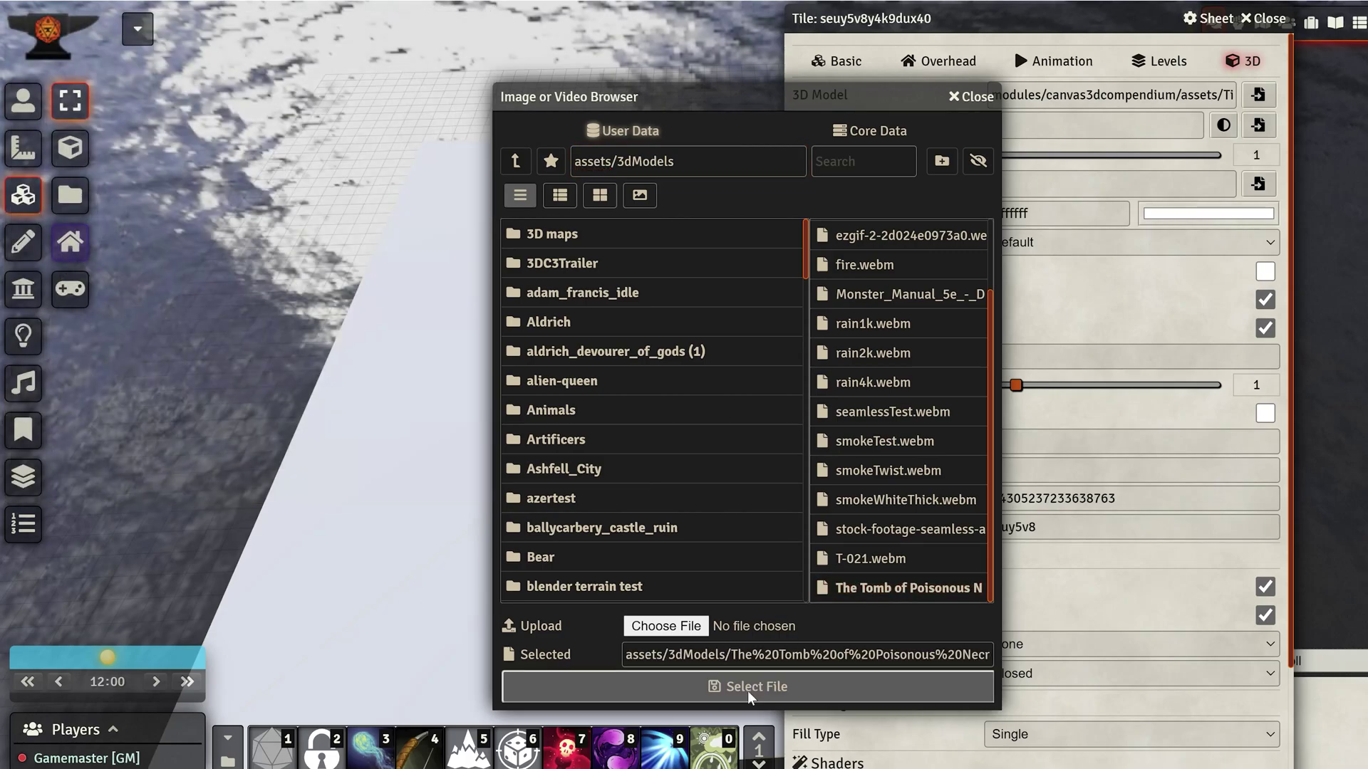
pyautogui.click(858, 683)
pyautogui.scroll(-2, 986, 762)
pyautogui.click(1157, 762)
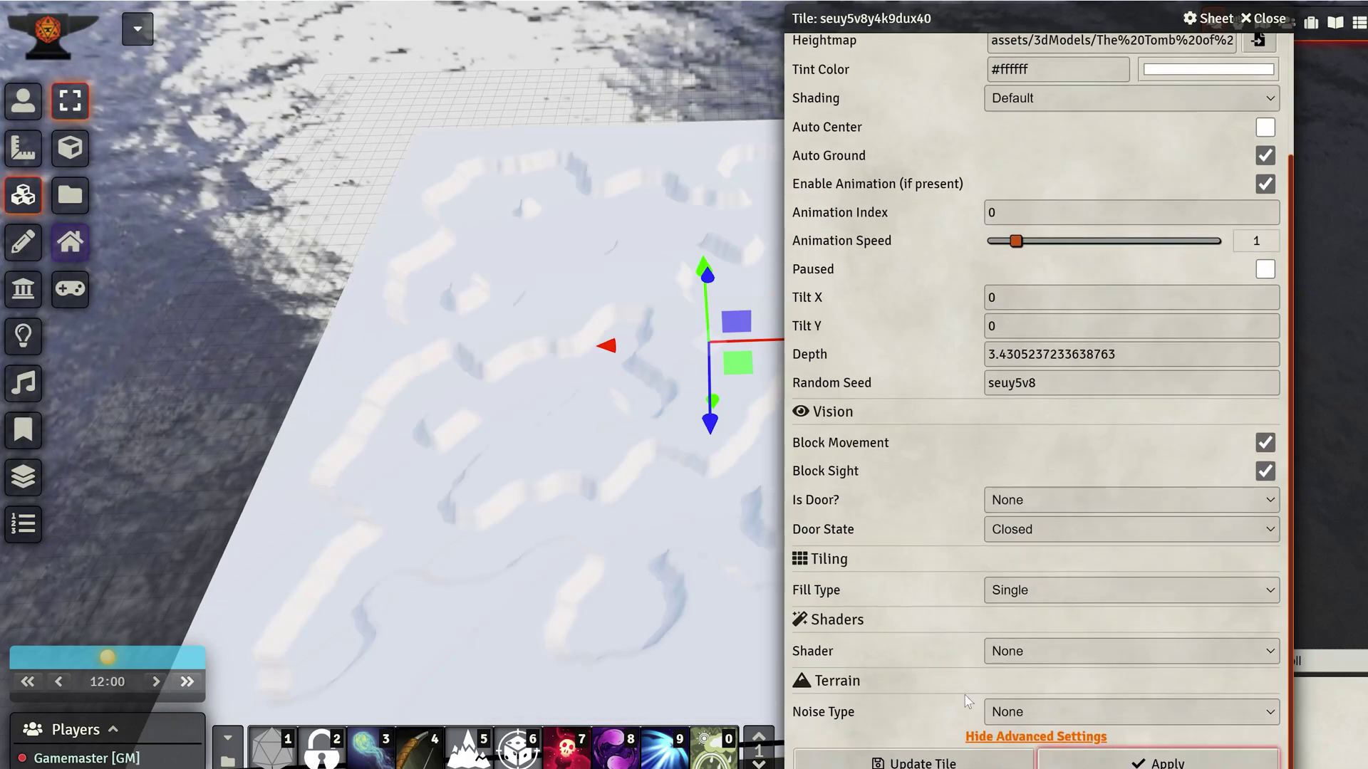
# Search the material library for "rock" and give the terrain tile the Rock010 material as its texture
pyautogui.moveTo(509, 421); pyautogui.dragTo(668, 405, button='middle')
pyautogui.moveTo(668, 405); pyautogui.dragTo(574, 443, button='right')
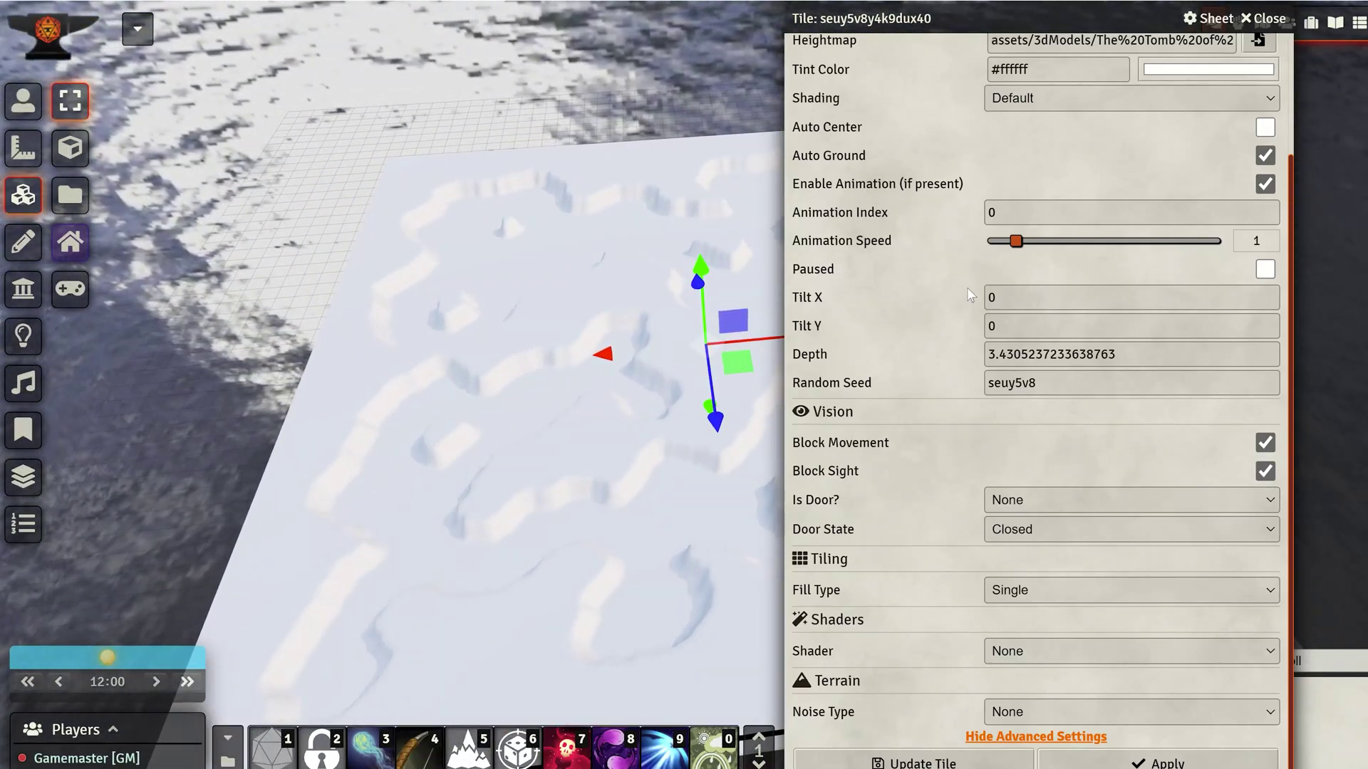
pyautogui.scroll(3, 965, 255)
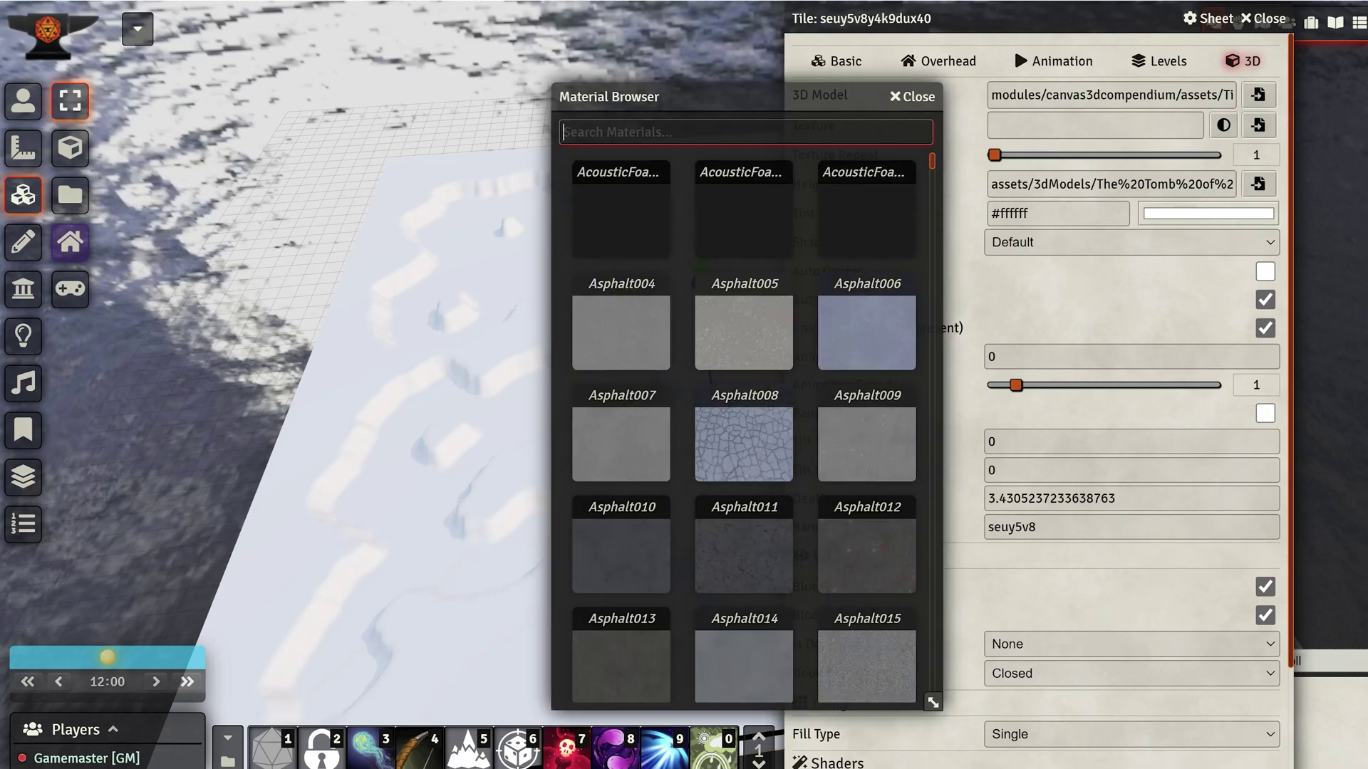
pyautogui.write('rock')
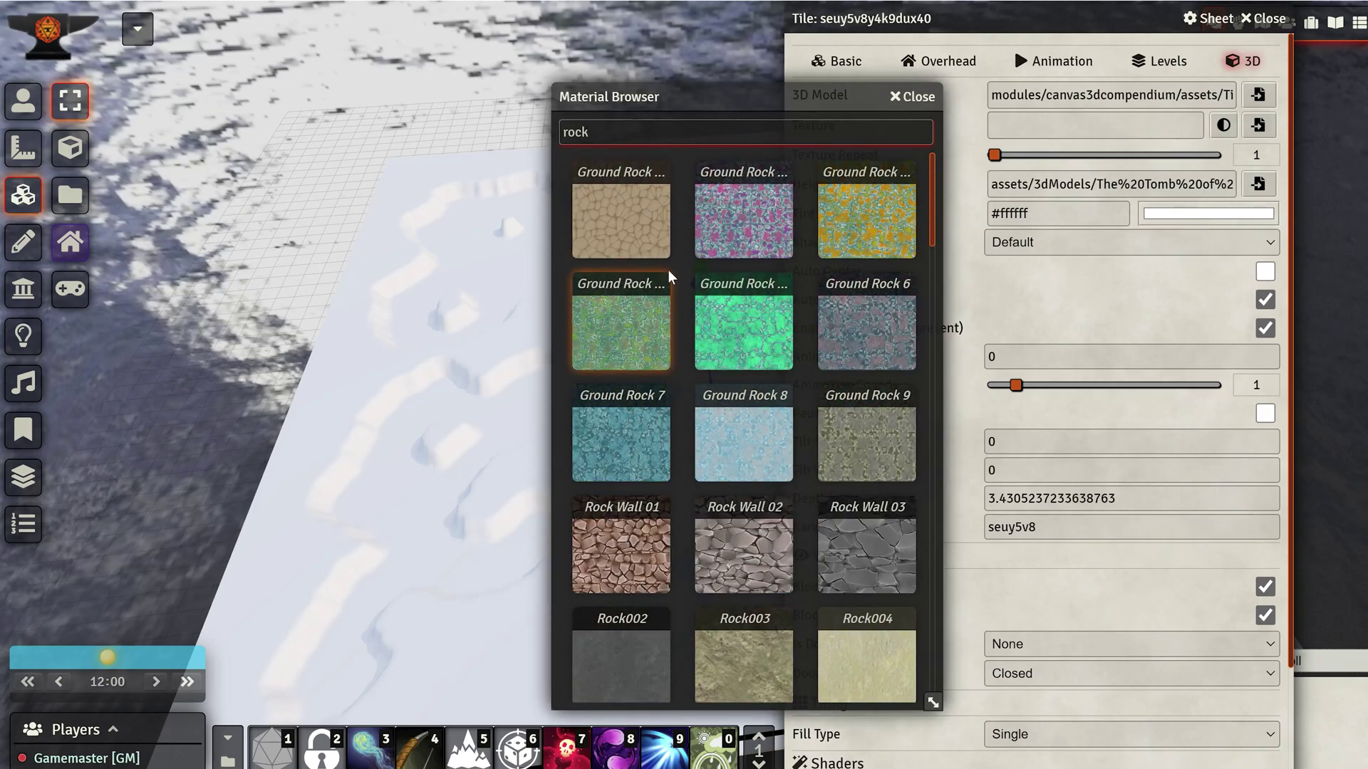
pyautogui.scroll(-5, 736, 470)
pyautogui.click(590, 389)
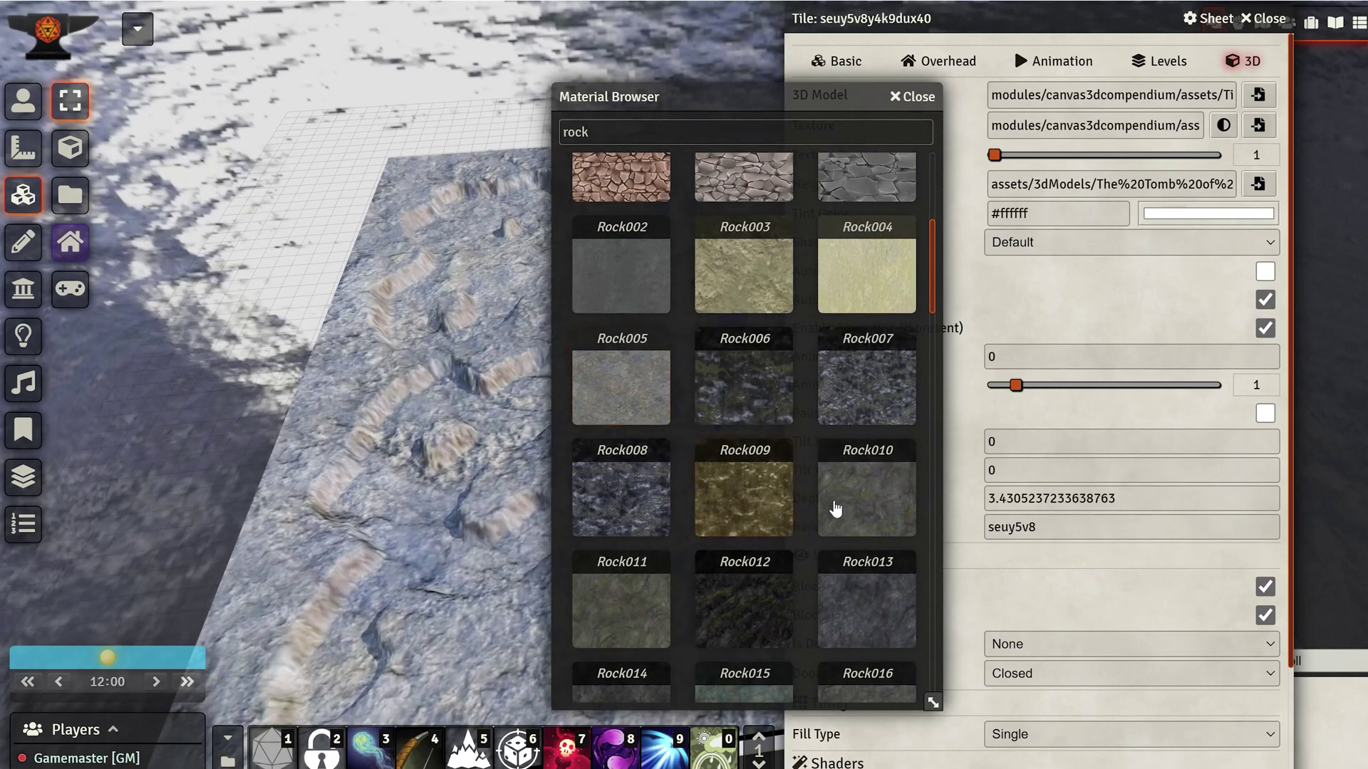
pyautogui.click(836, 508)
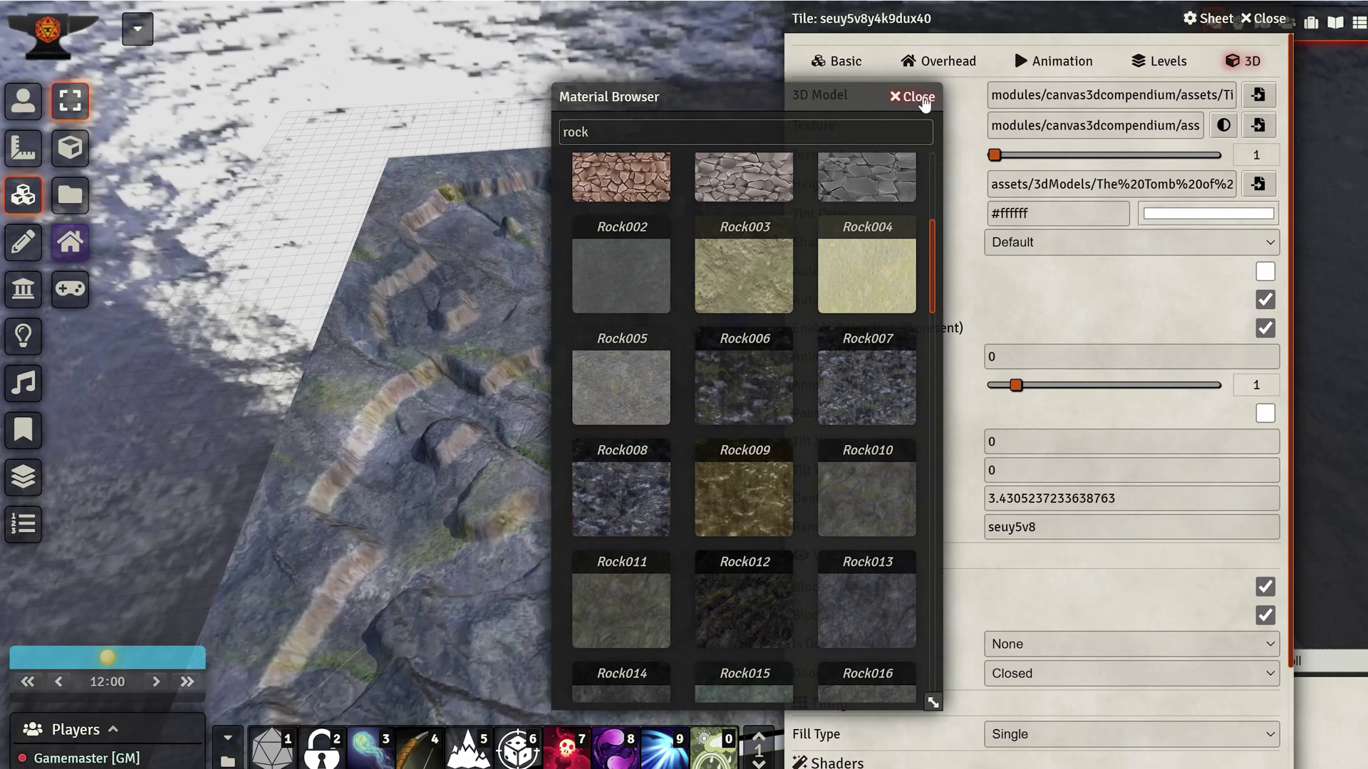
pyautogui.click(914, 97)
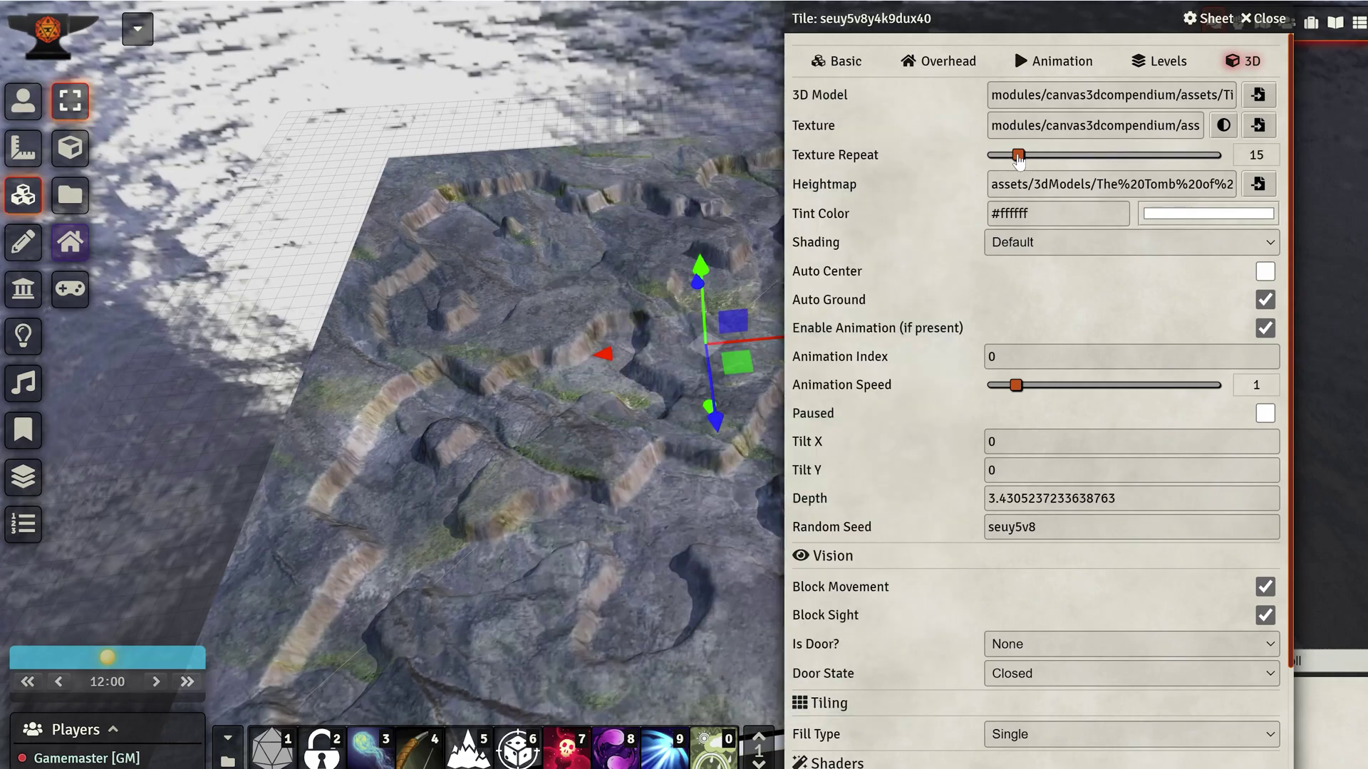
# Set the tile's texture repeat to 15, reduce it slightly, apply the changes and close the tile's configuration
pyautogui.scroll(-2, 951, 370)
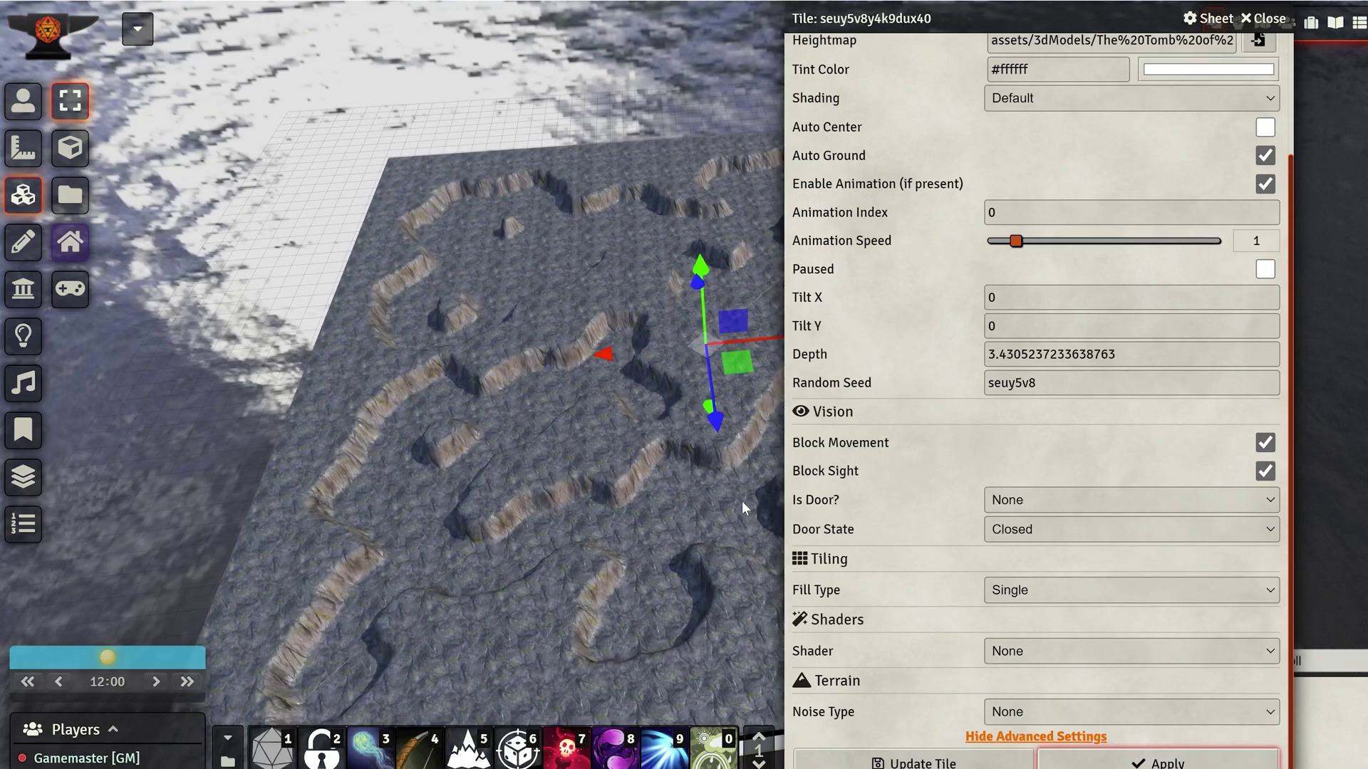
pyautogui.scroll(2, 986, 163)
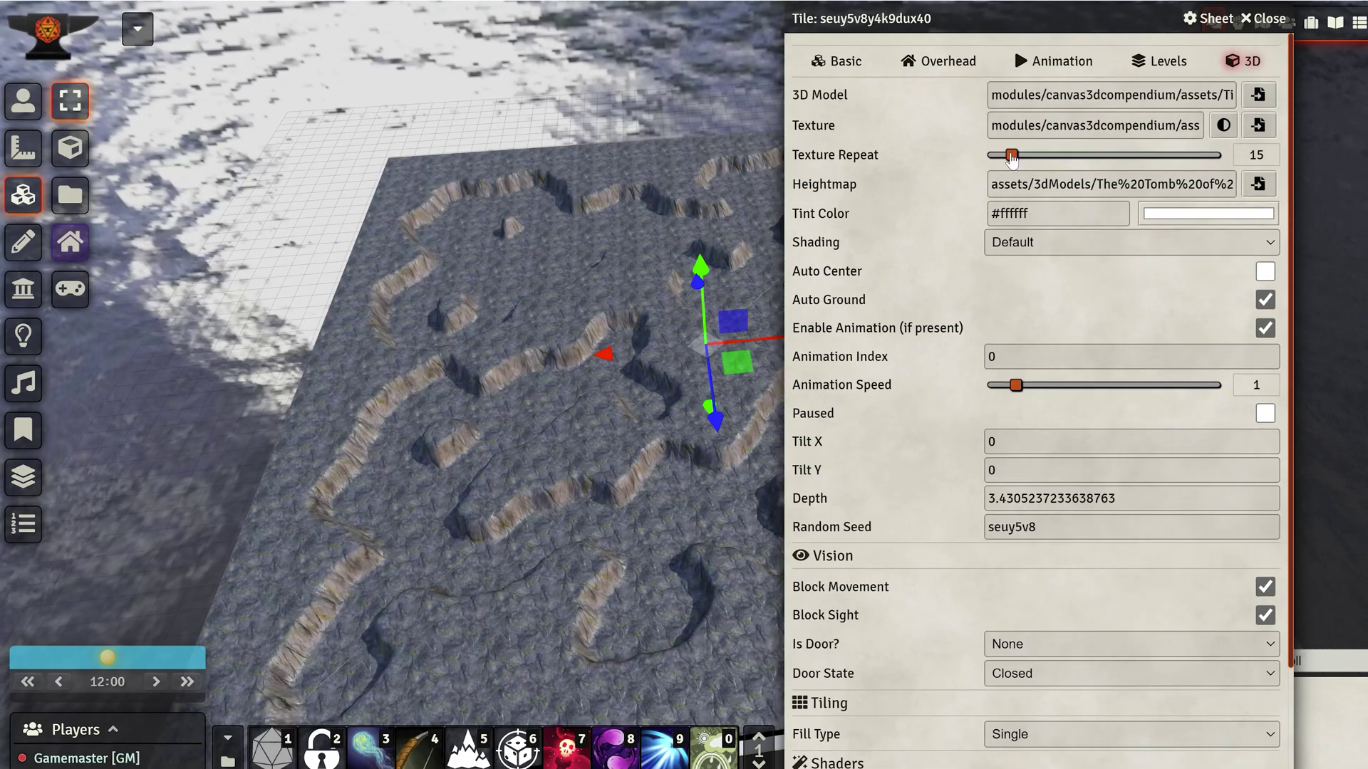
pyautogui.scroll(-2, 949, 254)
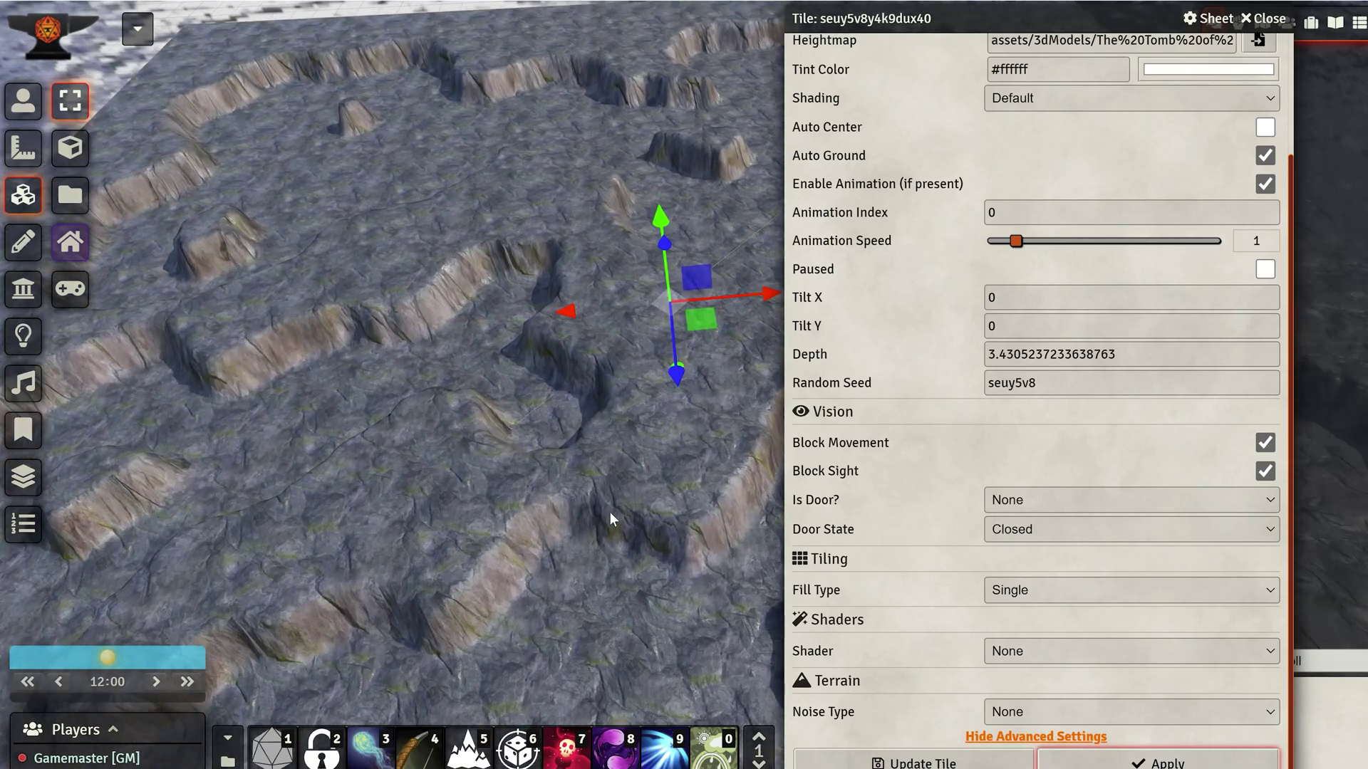
pyautogui.moveTo(610, 520); pyautogui.dragTo(605, 476, button='middle')
pyautogui.click(1270, 18)
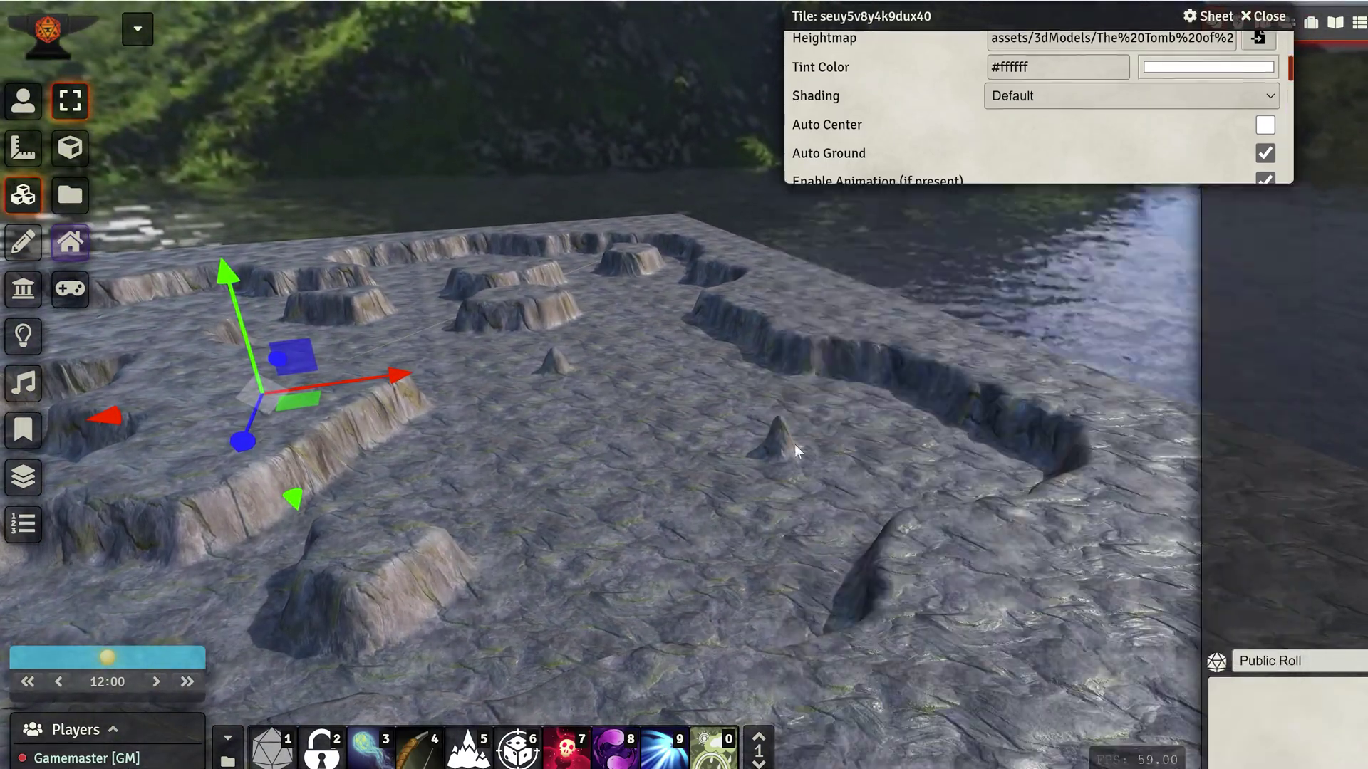
# Scale the terrain tile up vertically so the cave walls become several times taller, and inspect them up close
pyautogui.moveTo(793, 443)
pyautogui.mouseDown(button='middle')
pyautogui.moveTo(607, 469)
pyautogui.moveTo(666, 486)
pyautogui.moveTo(1013, 448)
pyautogui.moveTo(645, 455)
pyautogui.moveTo(797, 453)
pyautogui.mouseUp(button='middle')
pyautogui.moveTo(796, 452); pyautogui.dragTo(769, 369)
pyautogui.press('s')
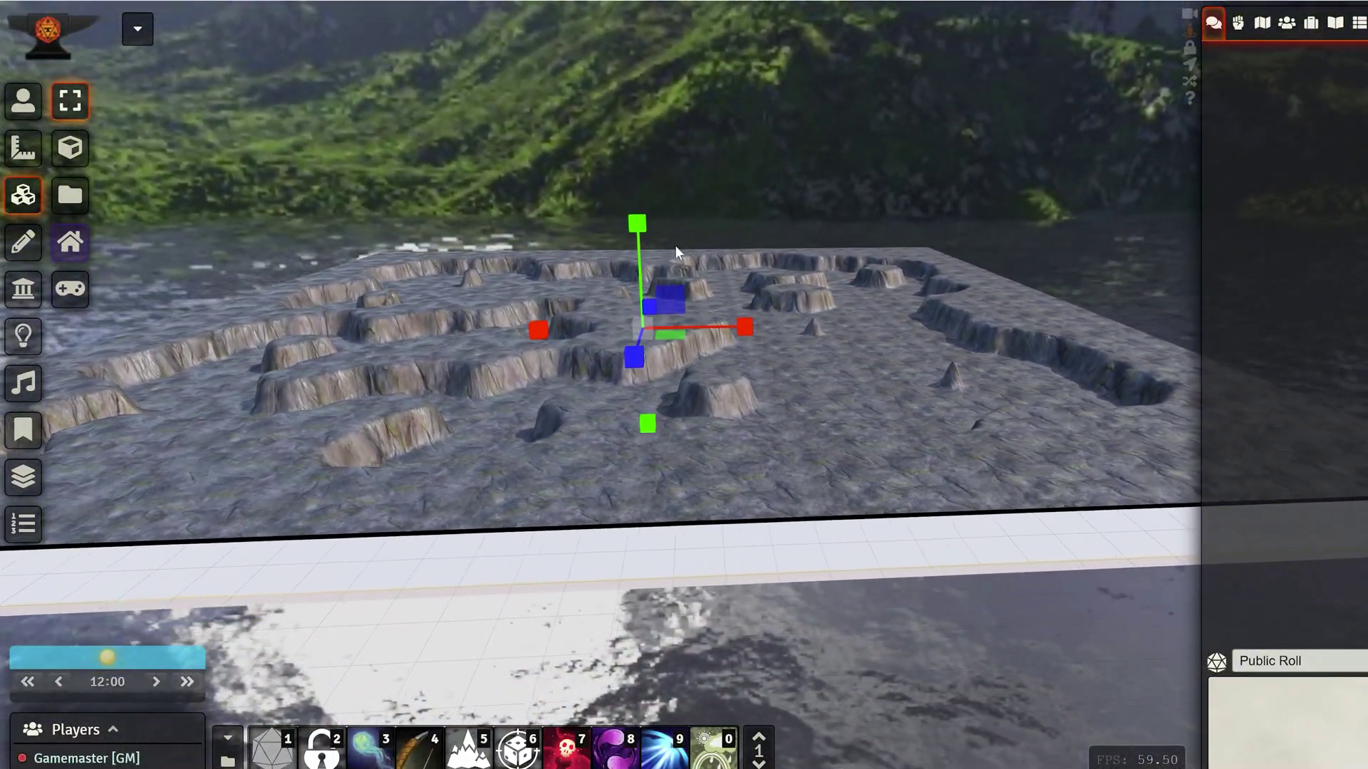
pyautogui.moveTo(640, 206); pyautogui.dragTo(635, 56)
pyautogui.moveTo(805, 146); pyautogui.dragTo(860, 205)
pyautogui.scroll(2, 812, 388)
pyautogui.moveTo(813, 390); pyautogui.dragTo(616, 293)
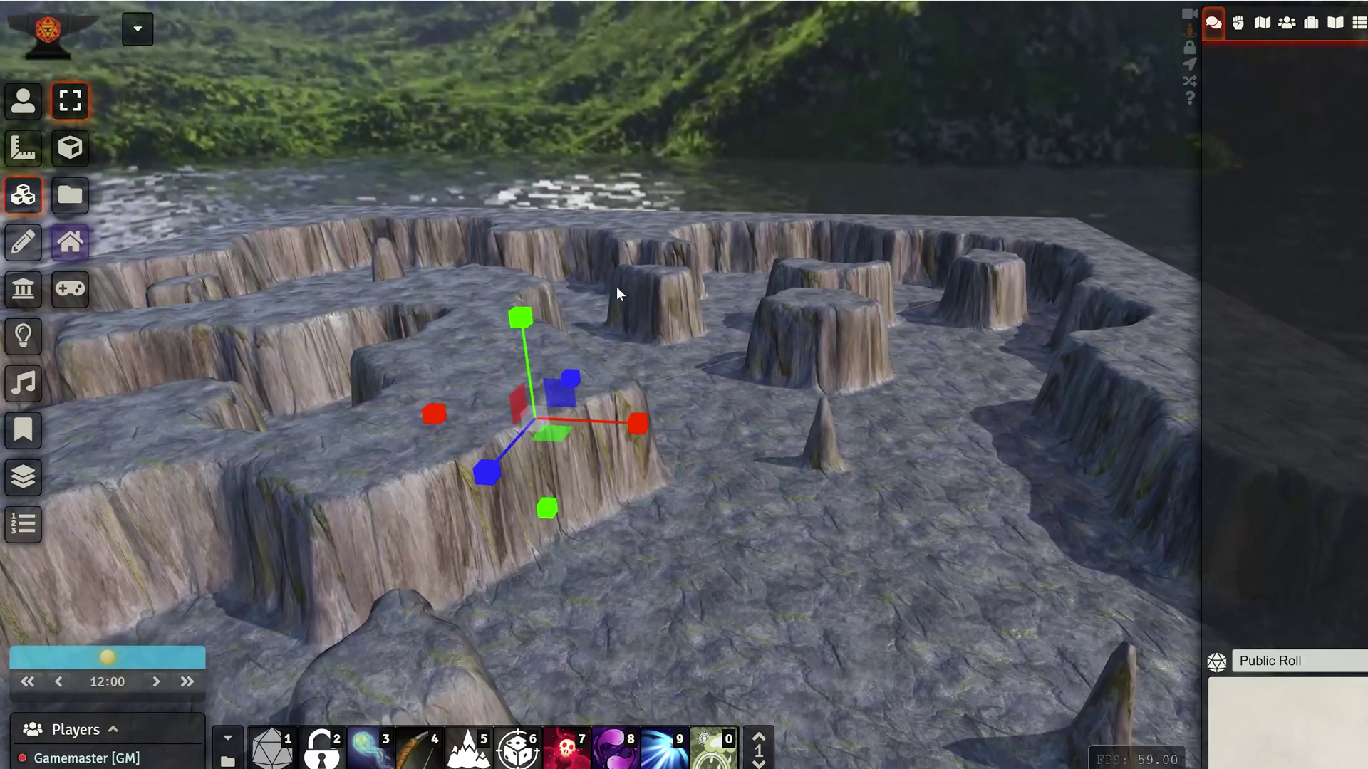
pyautogui.moveTo(534, 318)
pyautogui.mouseDown()
pyautogui.moveTo(525, 336)
pyautogui.moveTo(523, 324)
pyautogui.mouseUp()
pyautogui.moveTo(806, 517); pyautogui.dragTo(737, 392, button='right')
pyautogui.scroll(3, 755, 585)
pyautogui.moveTo(675, 514); pyautogui.dragTo(579, 534)
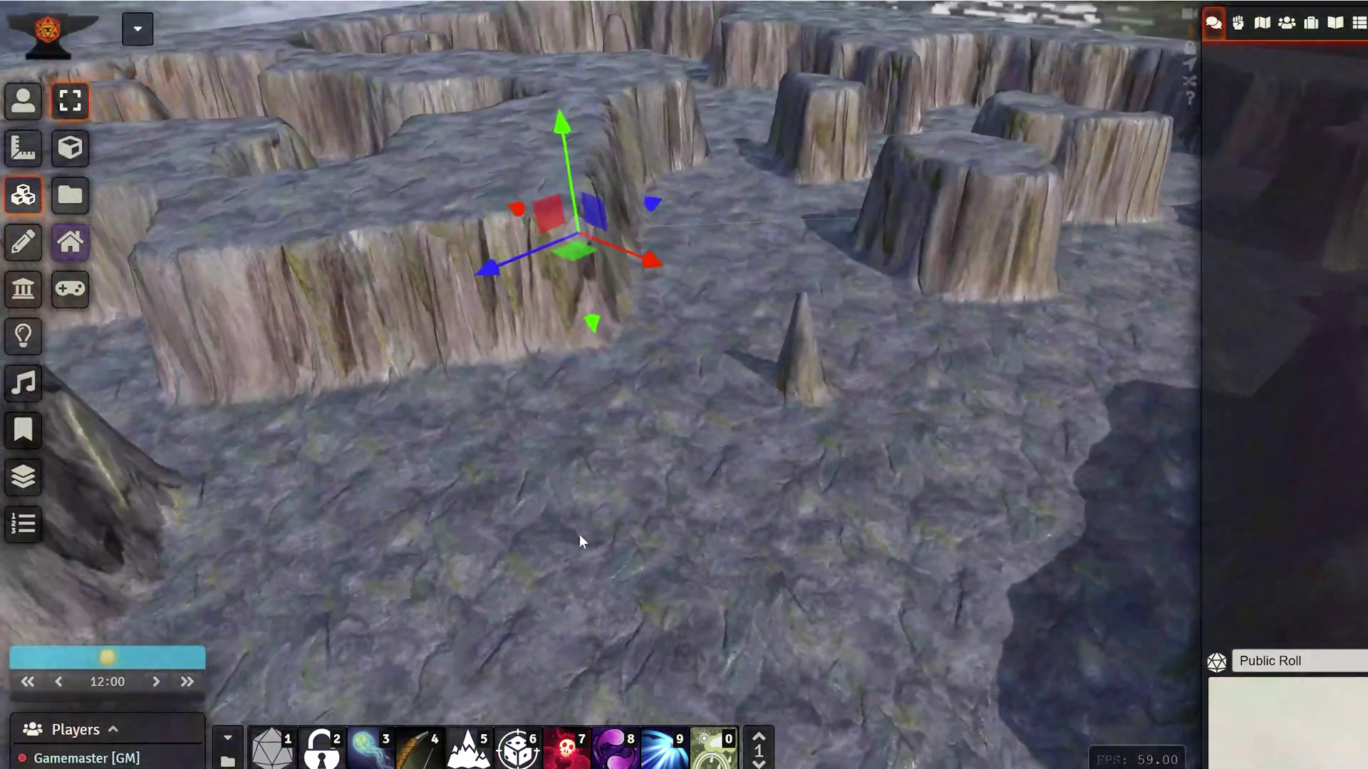
pyautogui.scroll(-8, 601, 511)
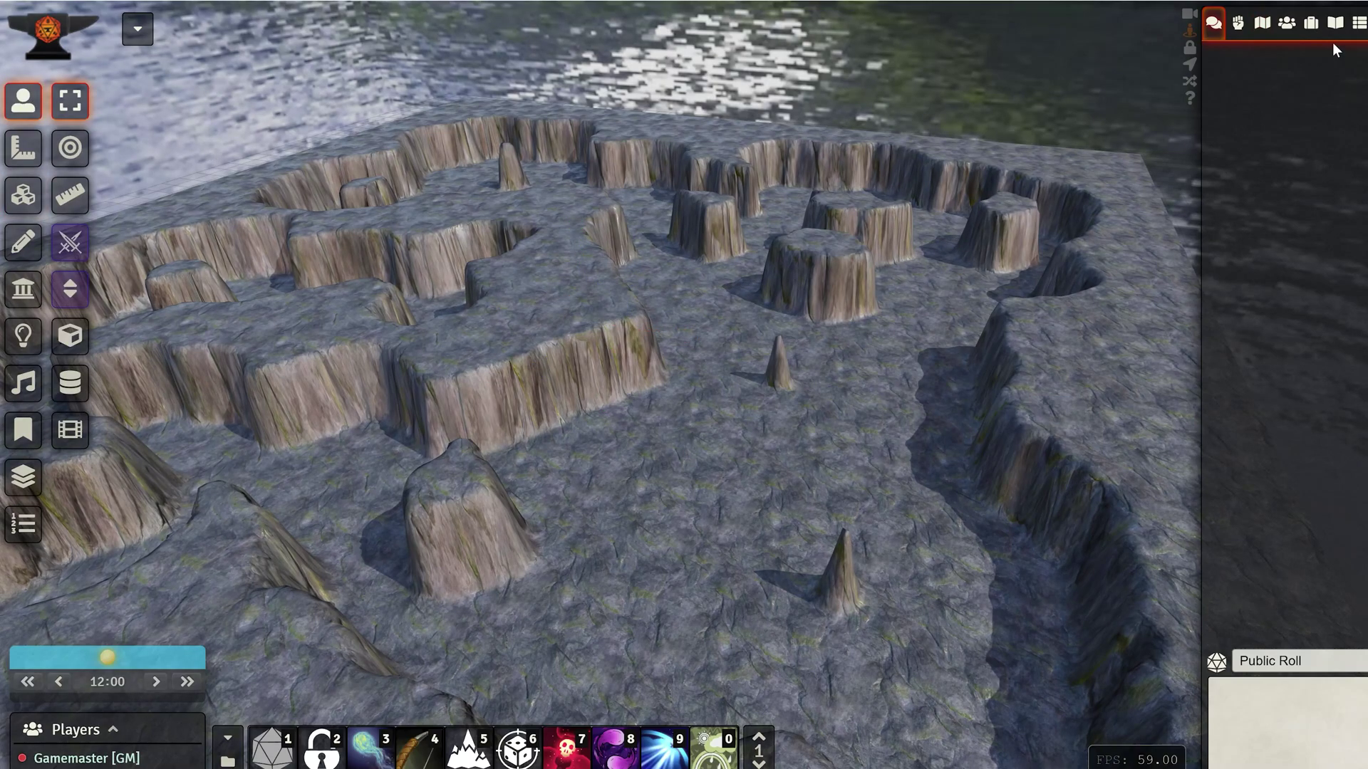
# Place a hero token from the Starter Heroes folder on the cavern floor and select it to check its vision
pyautogui.click(1287, 22)
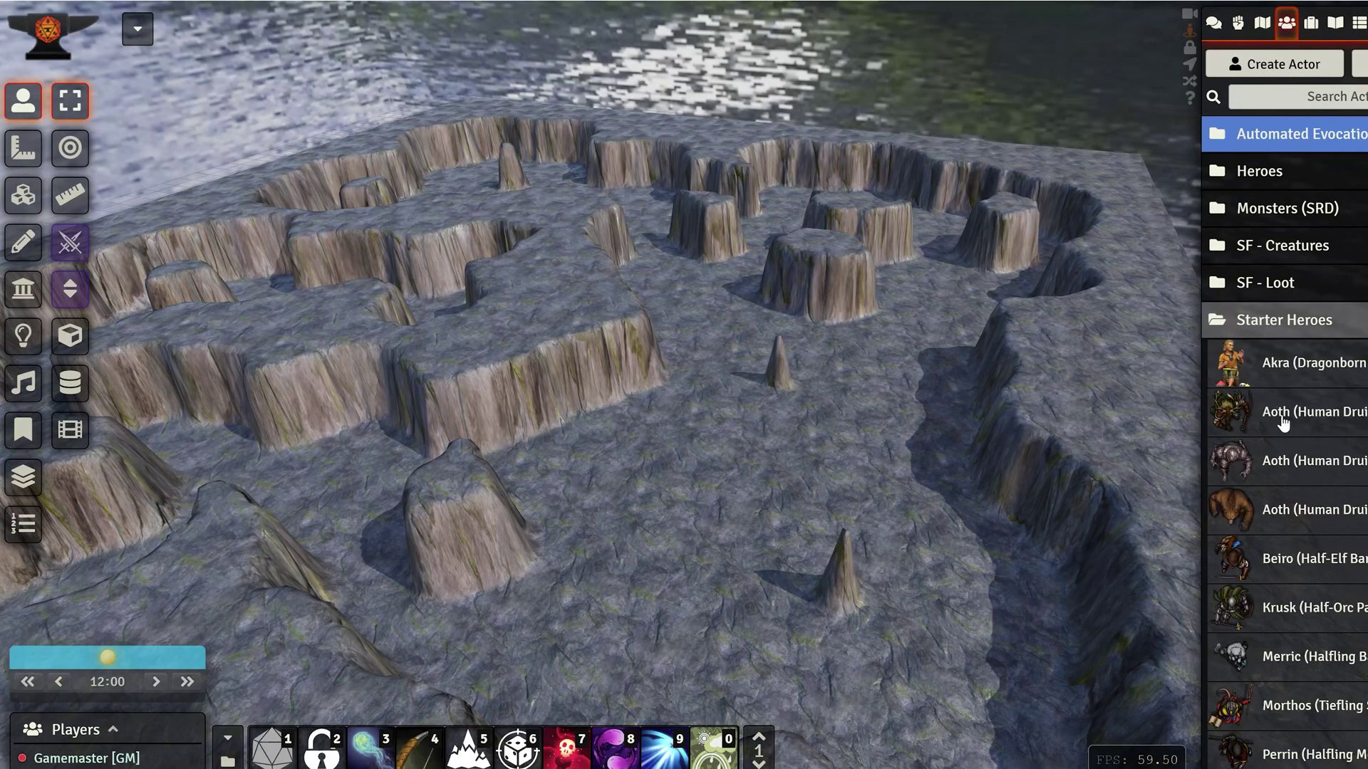
pyautogui.click(1217, 25)
pyautogui.click(683, 452)
pyautogui.moveTo(609, 553)
pyautogui.mouseDown()
pyautogui.moveTo(768, 562)
pyautogui.moveTo(929, 605)
pyautogui.moveTo(973, 565)
pyautogui.moveTo(654, 574)
pyautogui.mouseUp()
pyautogui.scroll(-3, 929, 605)
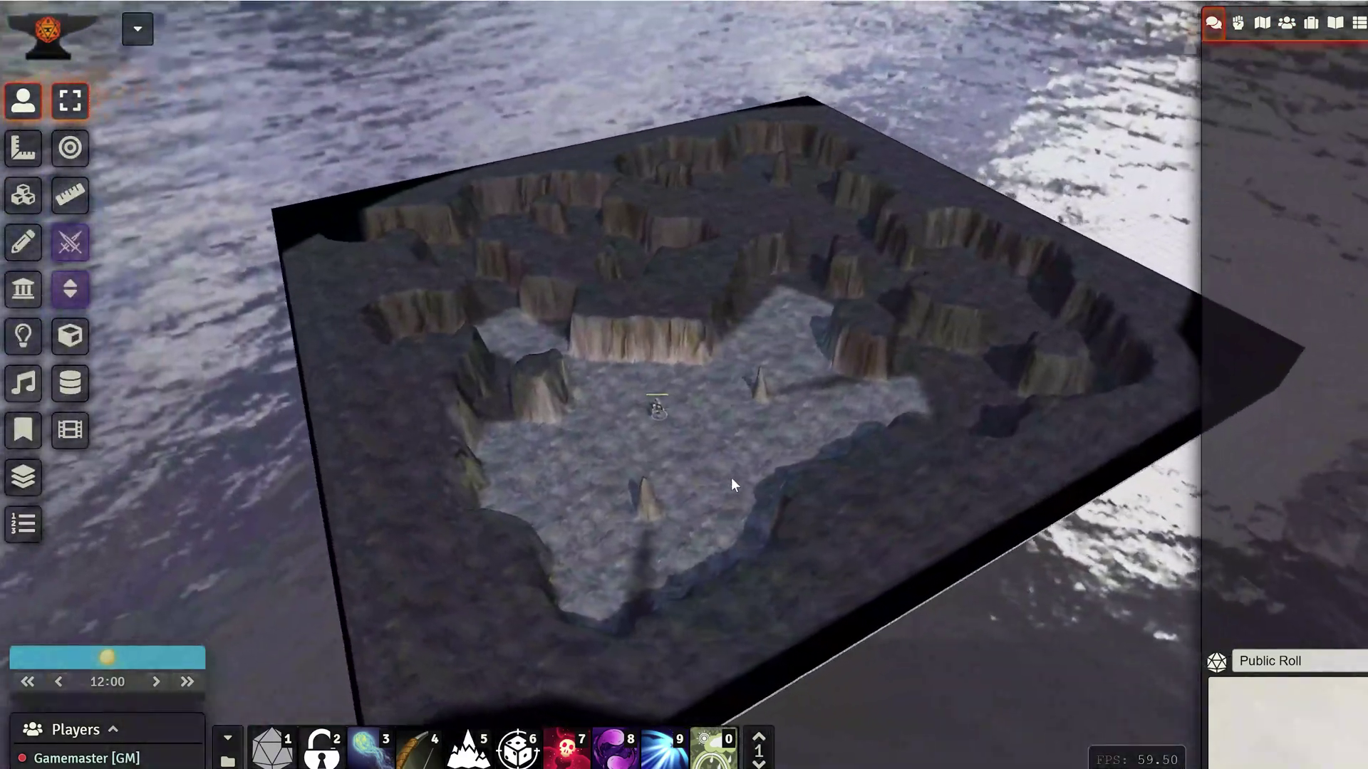
# Move the hero token across the open cave floor past the small stalagmite toward the rock pillars, testing its vision
pyautogui.scroll(5, 754, 503)
pyautogui.moveTo(583, 425); pyautogui.dragTo(806, 330)
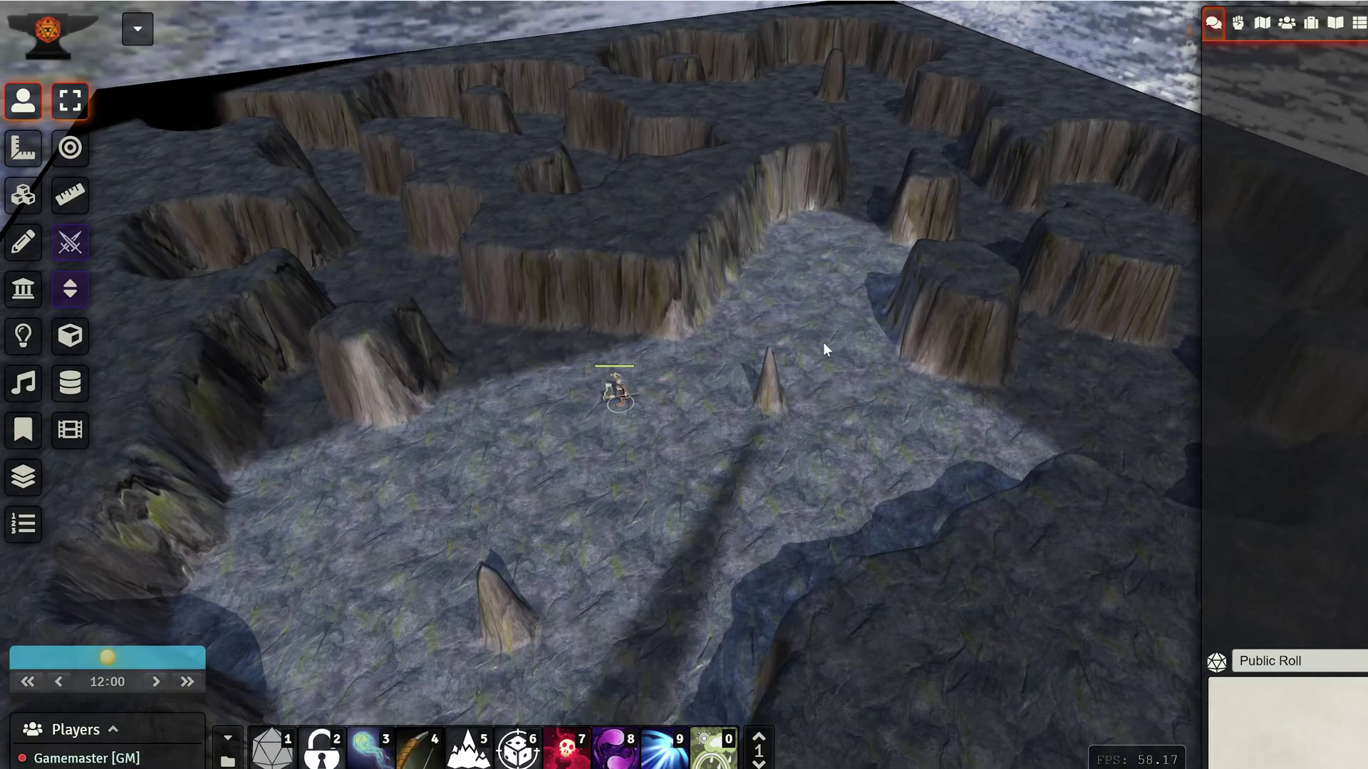
pyautogui.moveTo(853, 303); pyautogui.dragTo(784, 471, button='right')
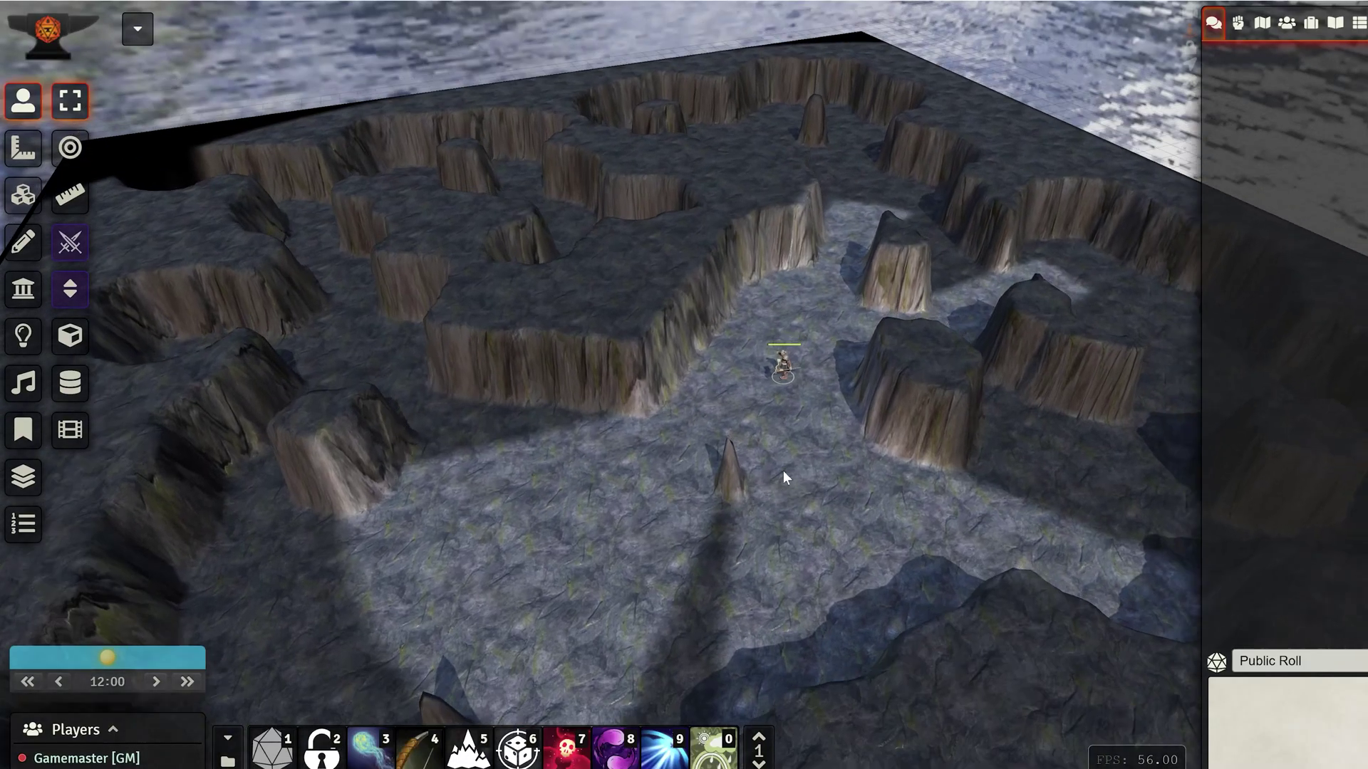
pyautogui.moveTo(783, 477); pyautogui.dragTo(710, 478)
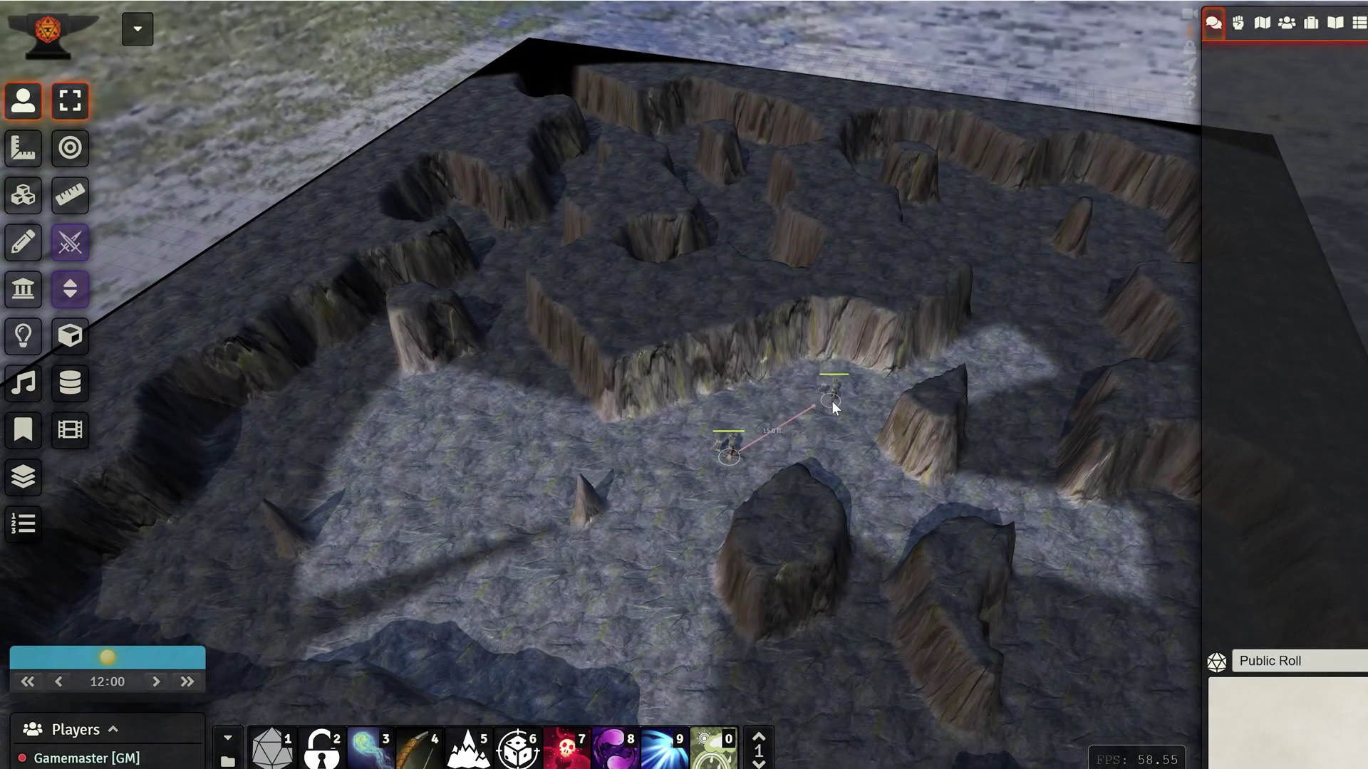
# Move the hero token along the central wall, into the side chamber and back between the rock outcrops to test how walls block its vision
pyautogui.moveTo(946, 397); pyautogui.dragTo(544, 390)
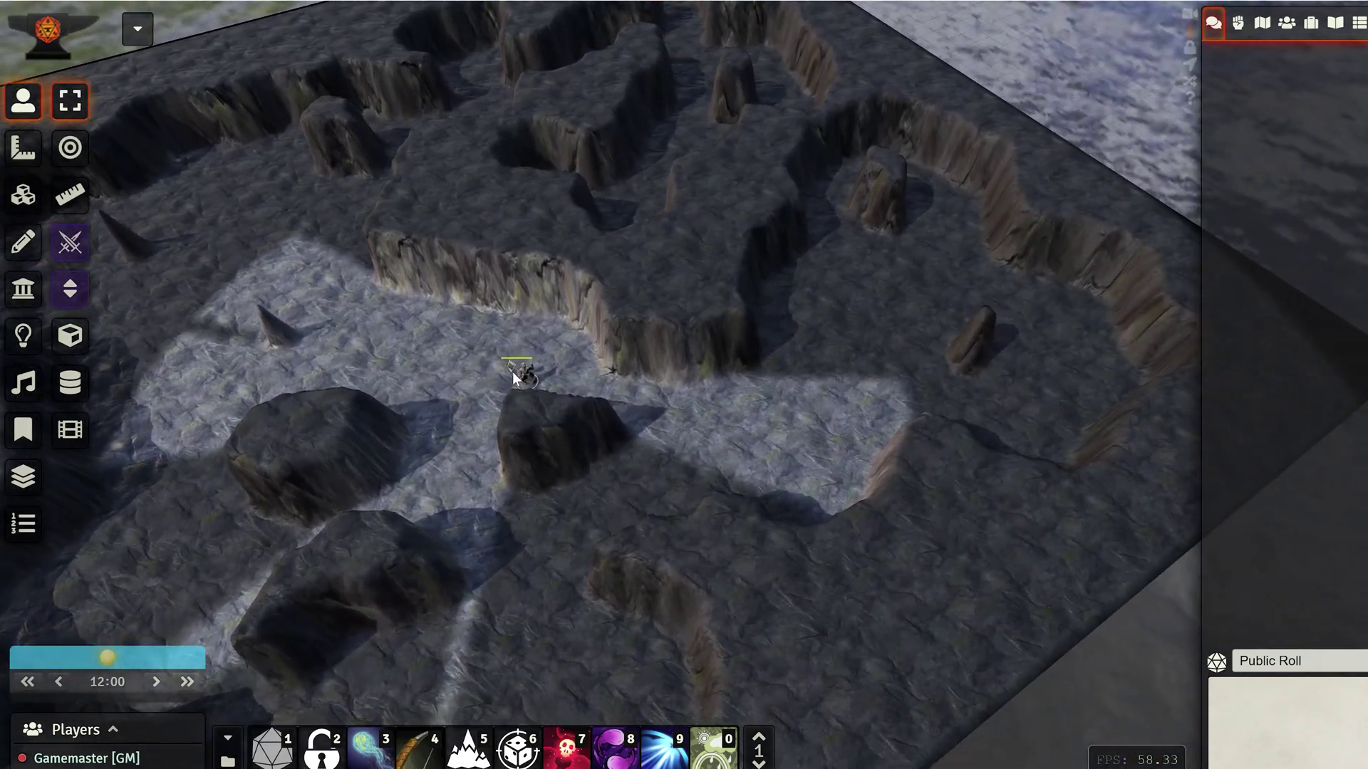
pyautogui.moveTo(717, 421); pyautogui.dragTo(713, 431)
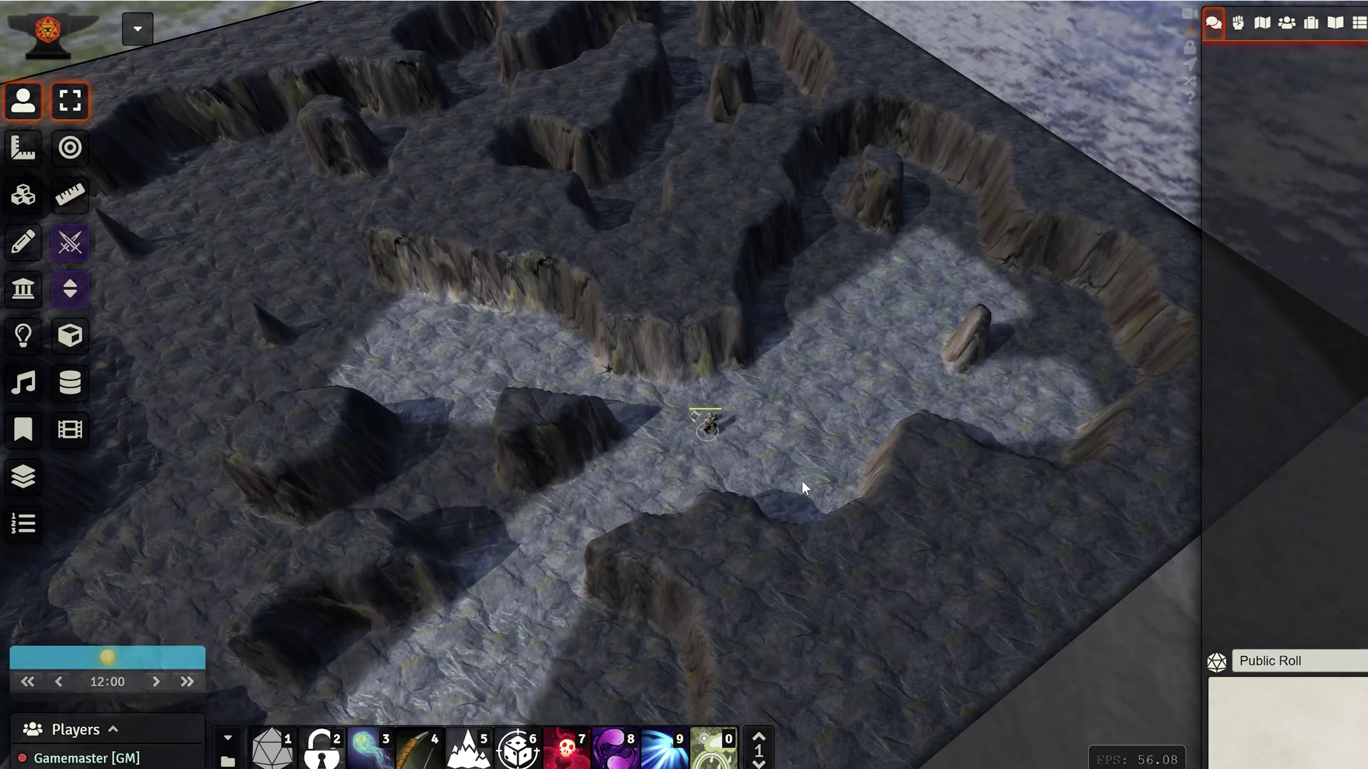
pyautogui.moveTo(811, 305); pyautogui.dragTo(811, 307)
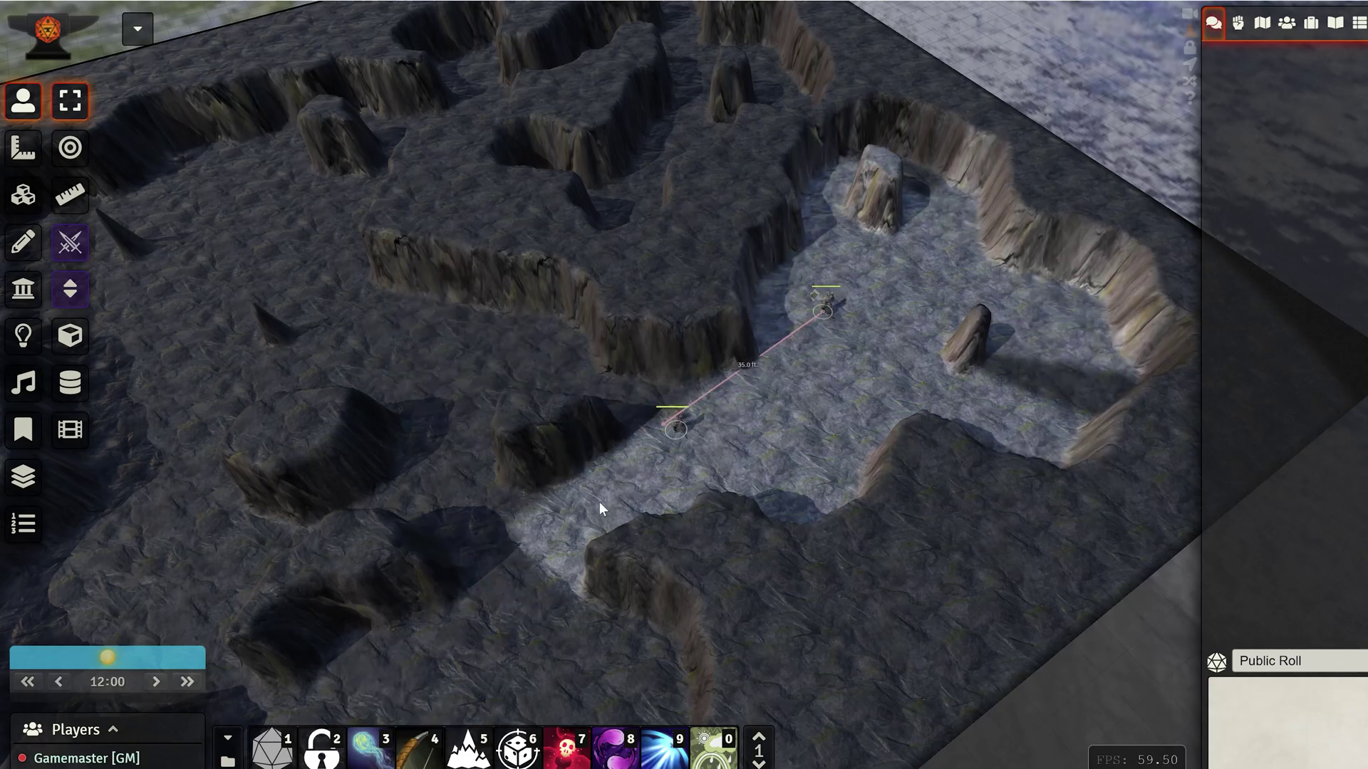
pyautogui.moveTo(619, 450); pyautogui.dragTo(510, 425)
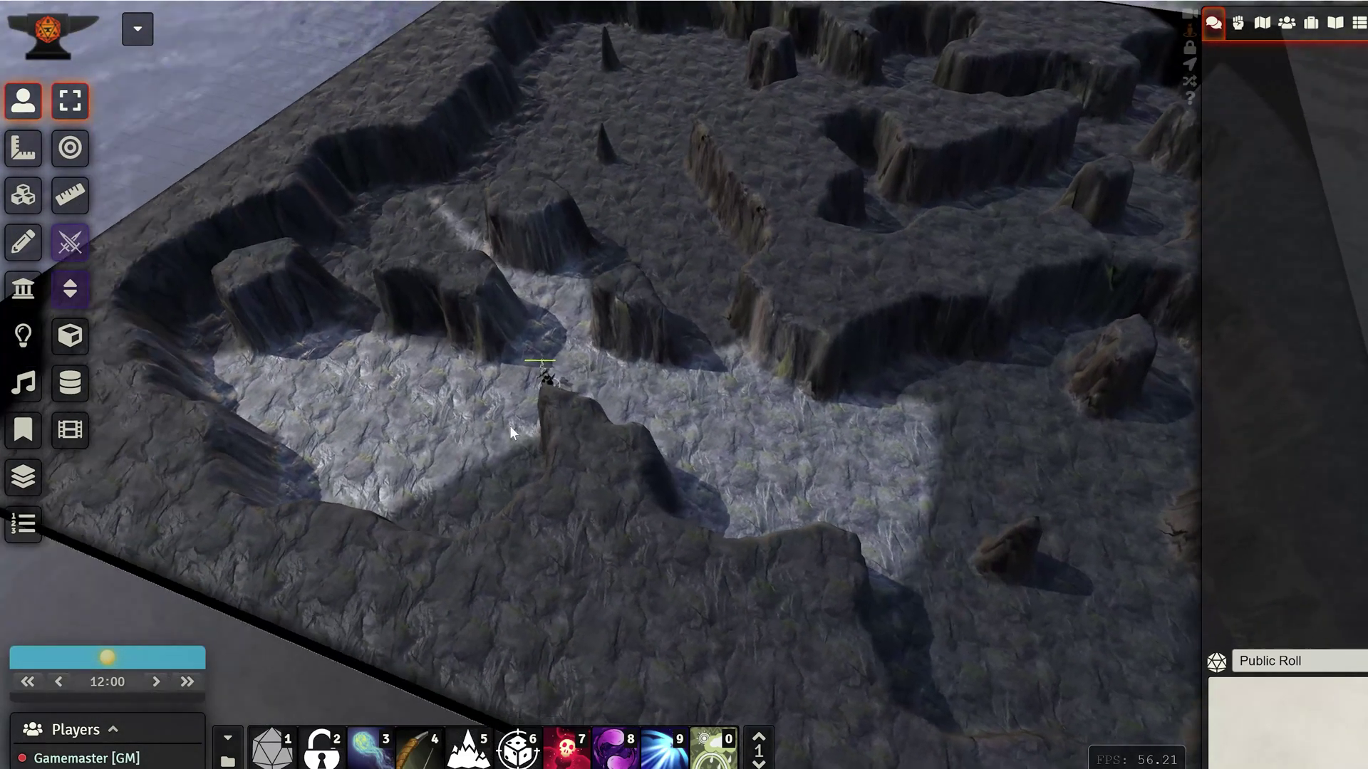
# Examine the whole rock-textured cavern terrain from several angles without the token's vision limiting the view
pyautogui.moveTo(531, 546); pyautogui.dragTo(466, 312, button='right')
pyautogui.moveTo(730, 501)
pyautogui.mouseDown(button='right')
pyautogui.moveTo(591, 497)
pyautogui.moveTo(493, 523)
pyautogui.moveTo(689, 536)
pyautogui.moveTo(611, 569)
pyautogui.moveTo(581, 518)
pyautogui.moveTo(798, 503)
pyautogui.moveTo(691, 465)
pyautogui.moveTo(776, 473)
pyautogui.moveTo(784, 509)
pyautogui.moveTo(720, 512)
pyautogui.mouseUp(button='right')
pyautogui.scroll(3, 783, 509)
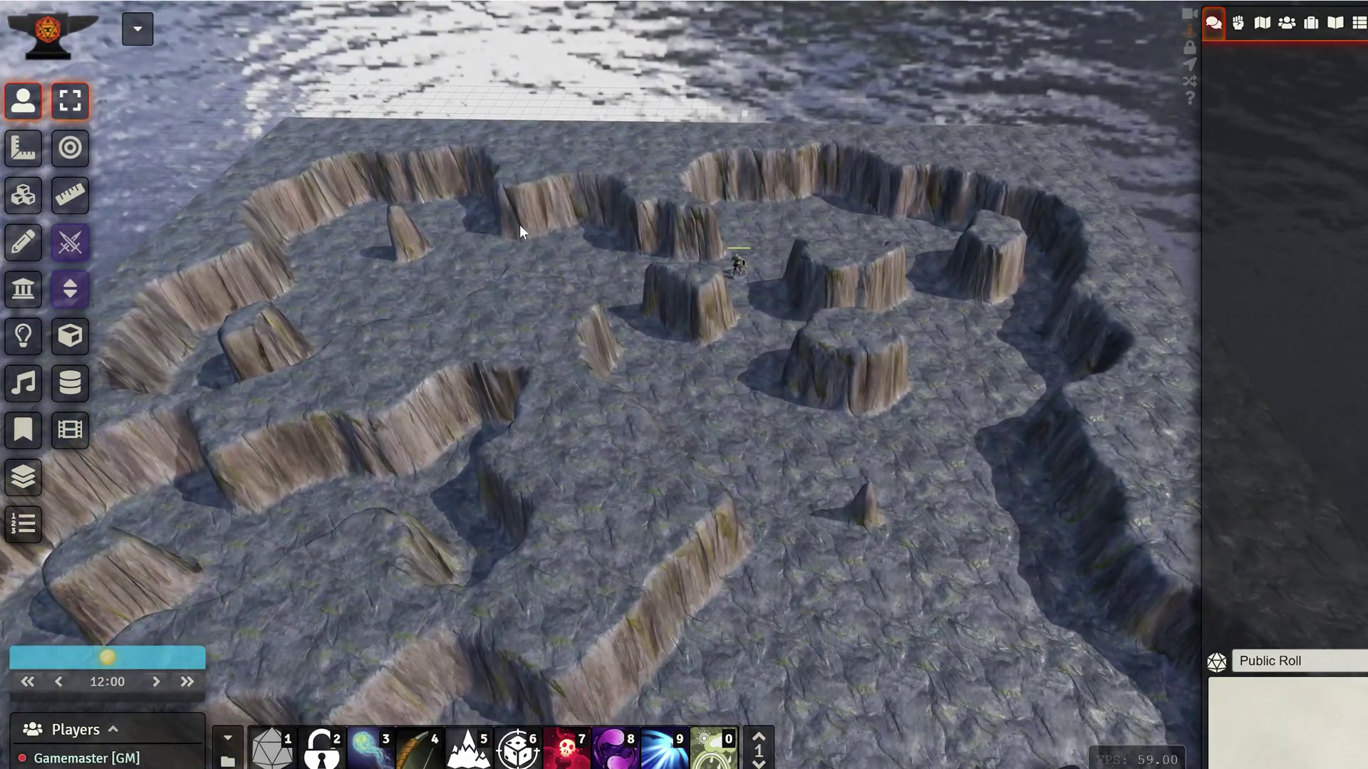
pyautogui.scroll(-2, 662, 513)
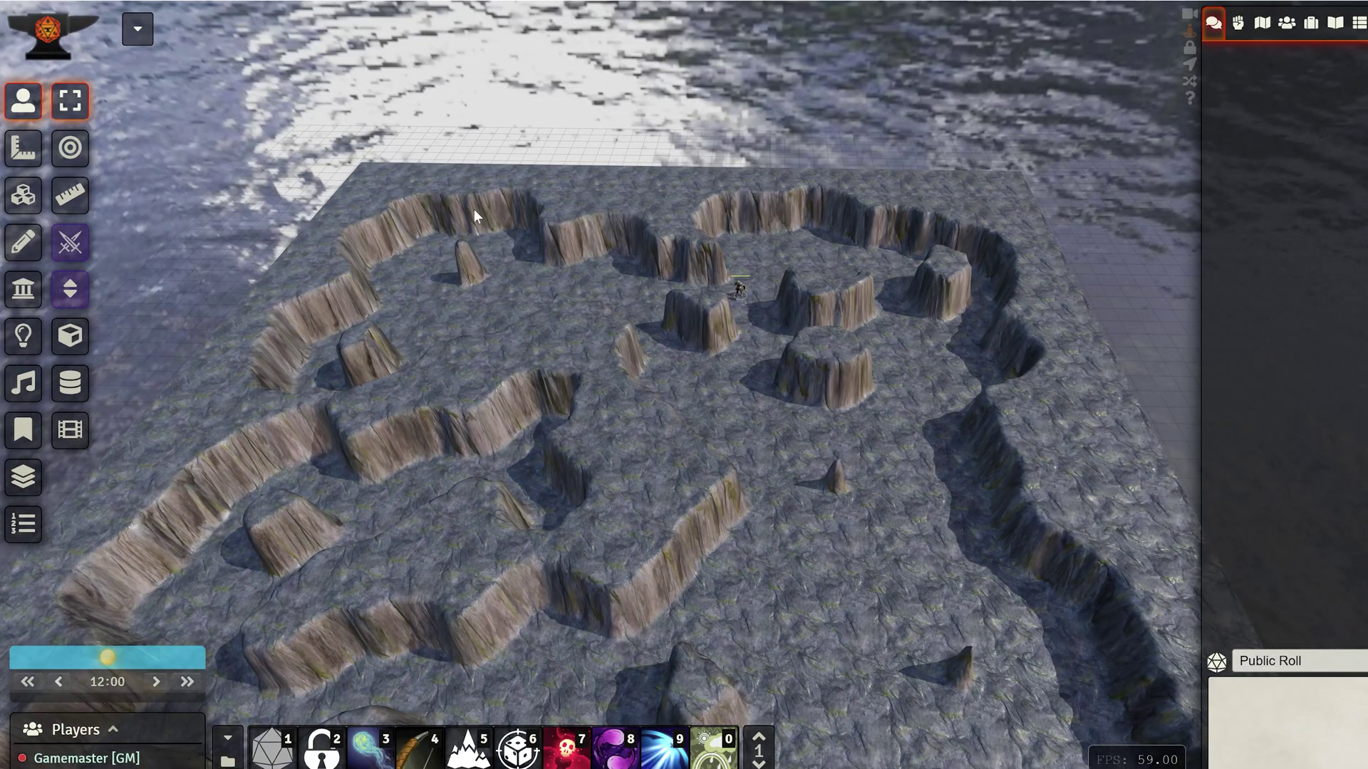
pyautogui.moveTo(774, 475); pyautogui.dragTo(592, 527, button='right')
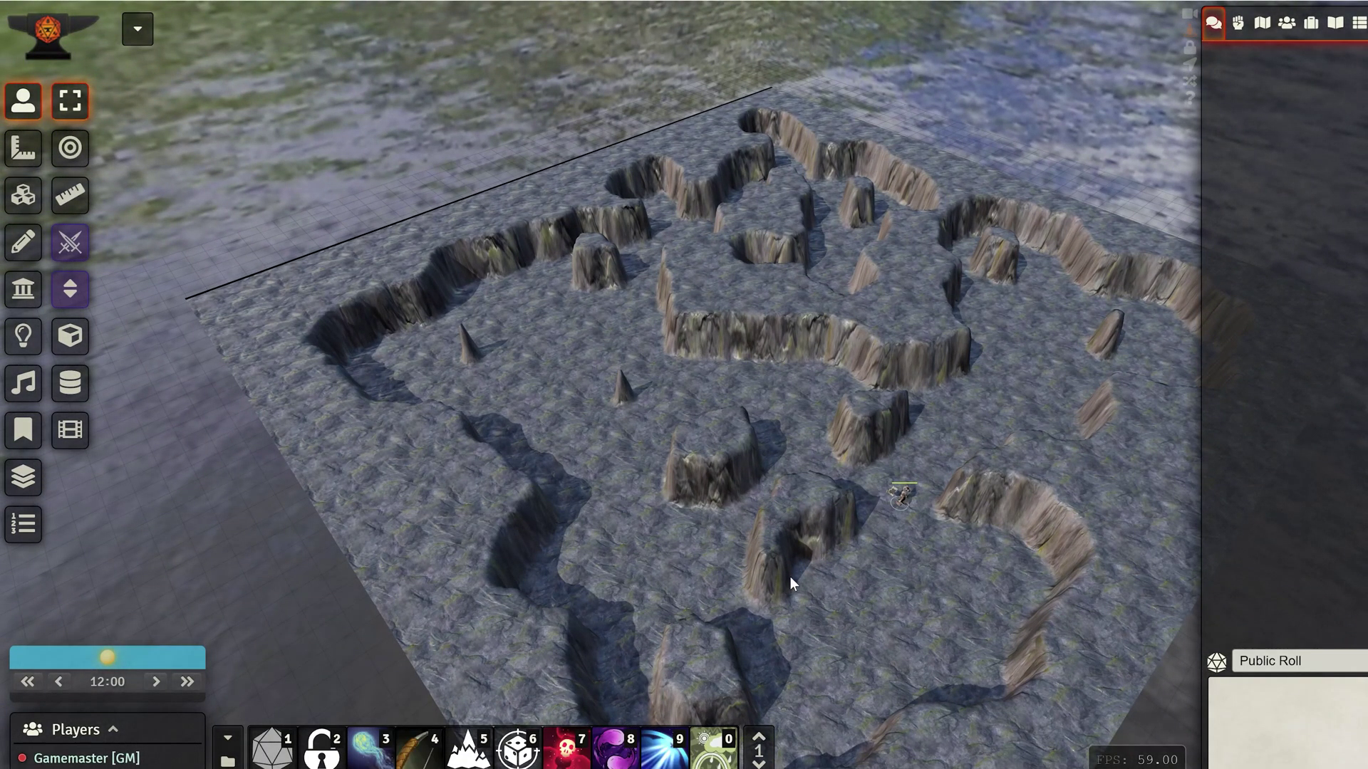
pyautogui.moveTo(790, 578); pyautogui.dragTo(562, 353, button='right')
pyautogui.moveTo(549, 503); pyautogui.dragTo(586, 500, button='right')
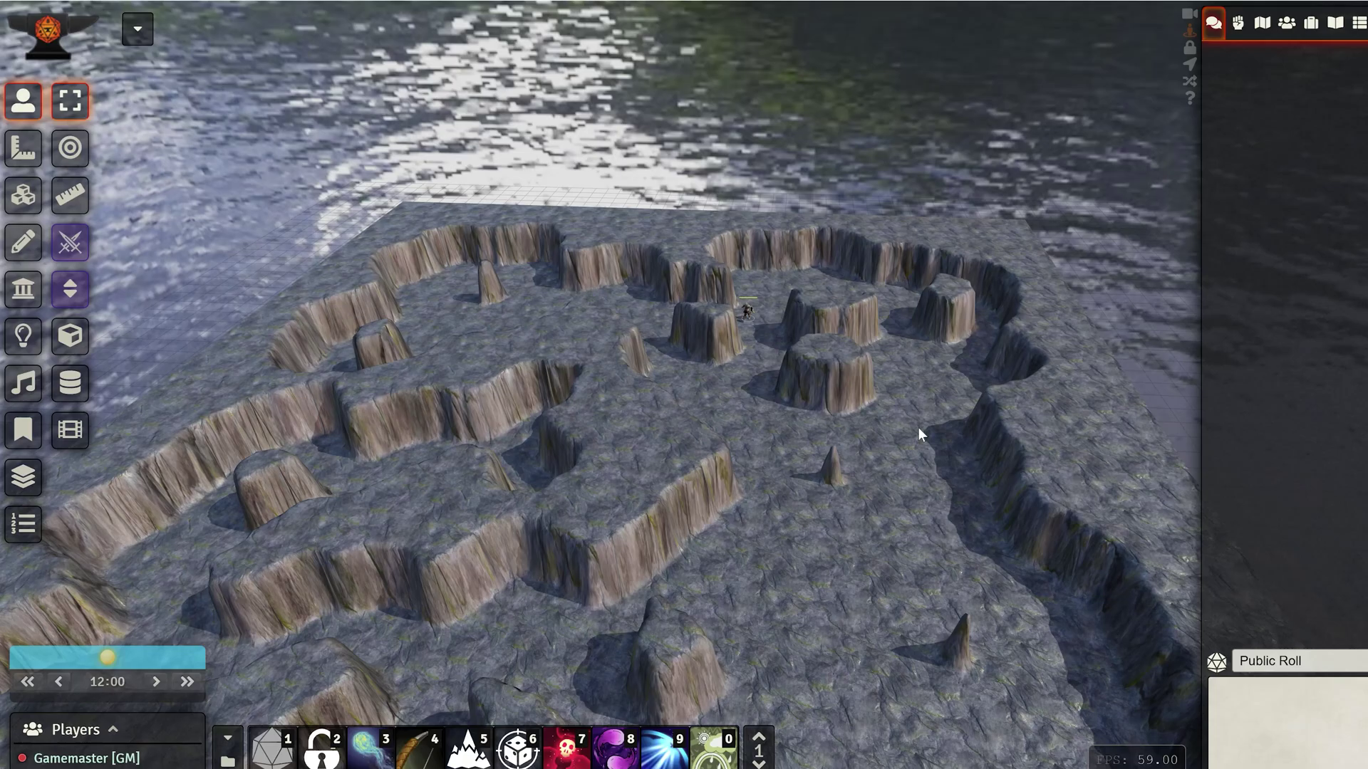
pyautogui.moveTo(734, 495); pyautogui.dragTo(454, 451, button='right')
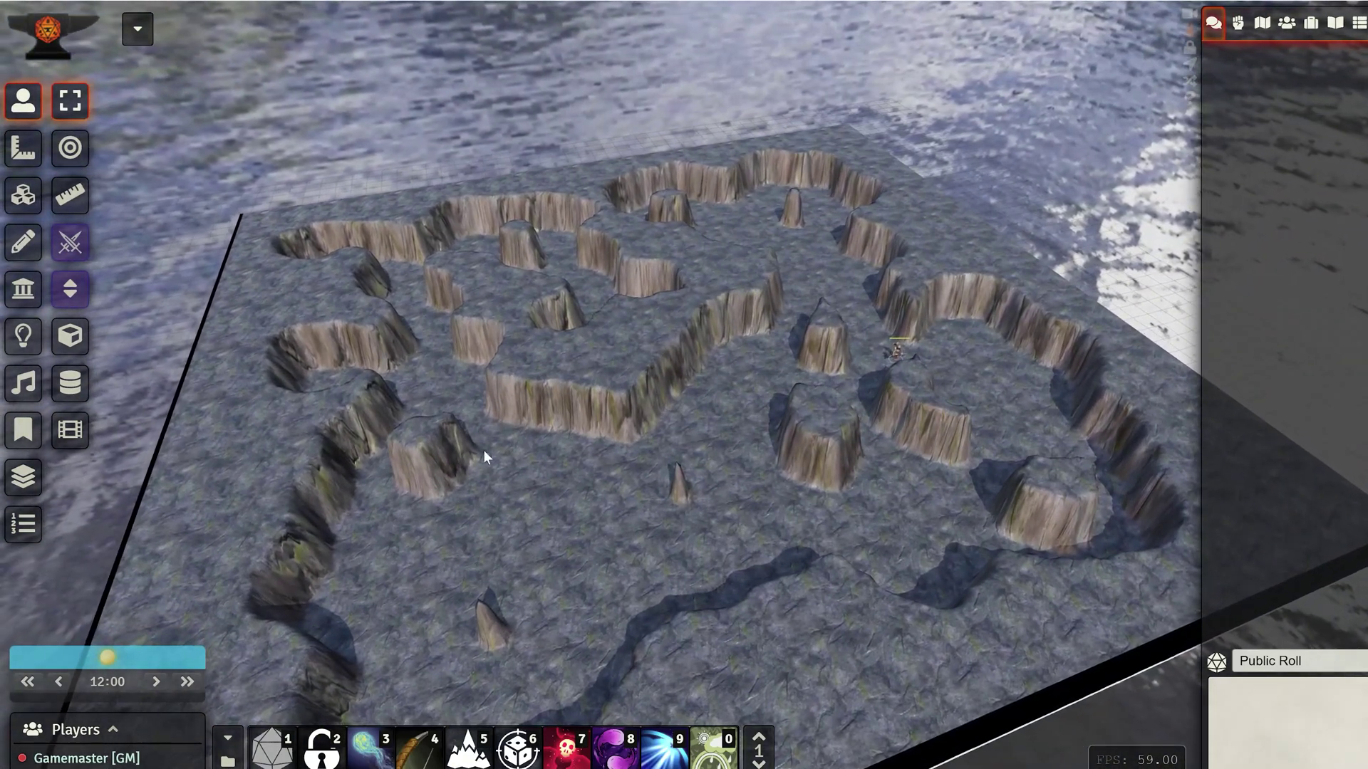